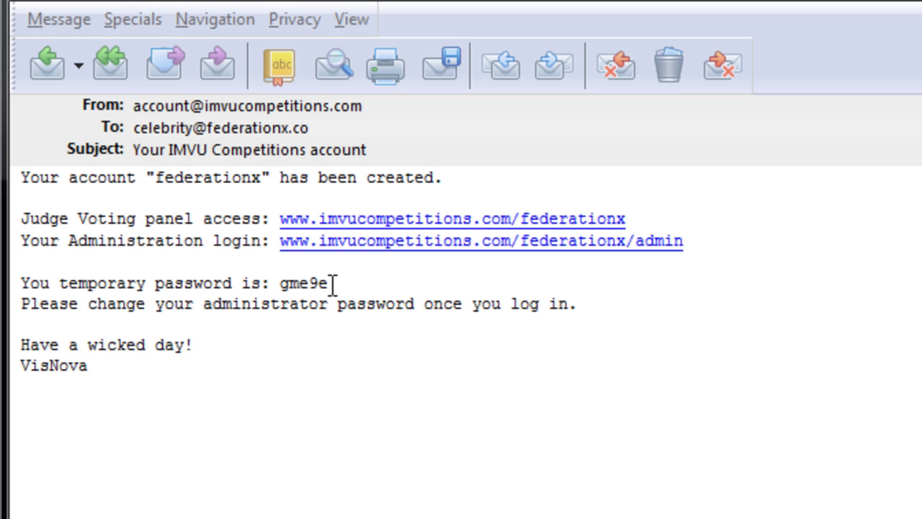
Copy the temporary password from the account e-mail in The Bat!
left_click_drag(332, 282, 281, 283)
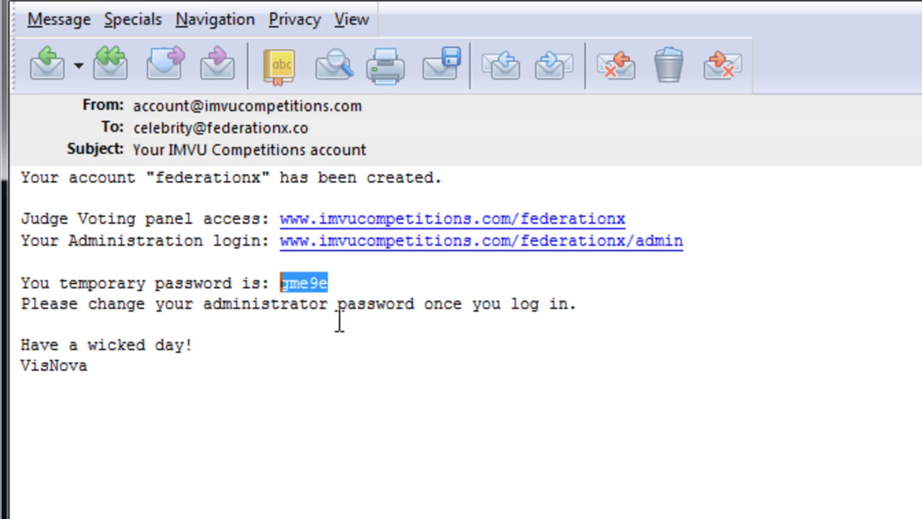
right_click(298, 283)
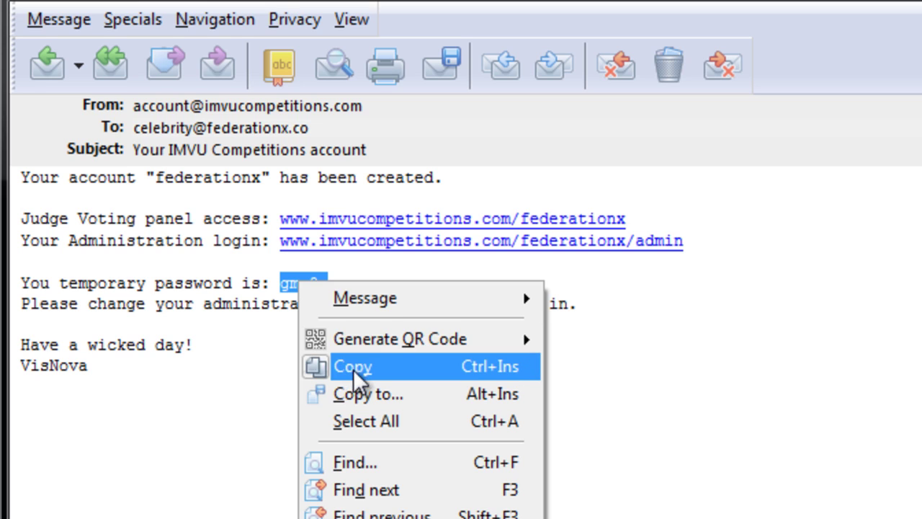
left_click(353, 369)
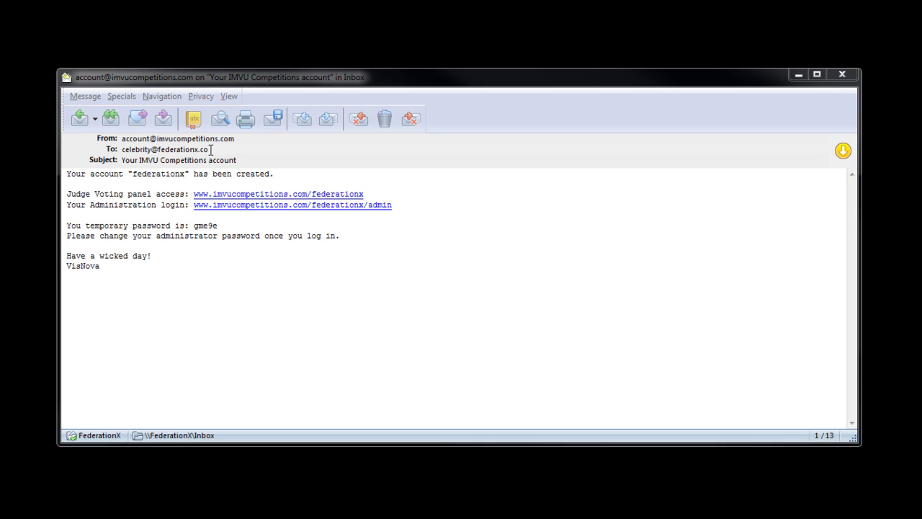
Open the administration login link from the message in the browser
double_click(209, 149)
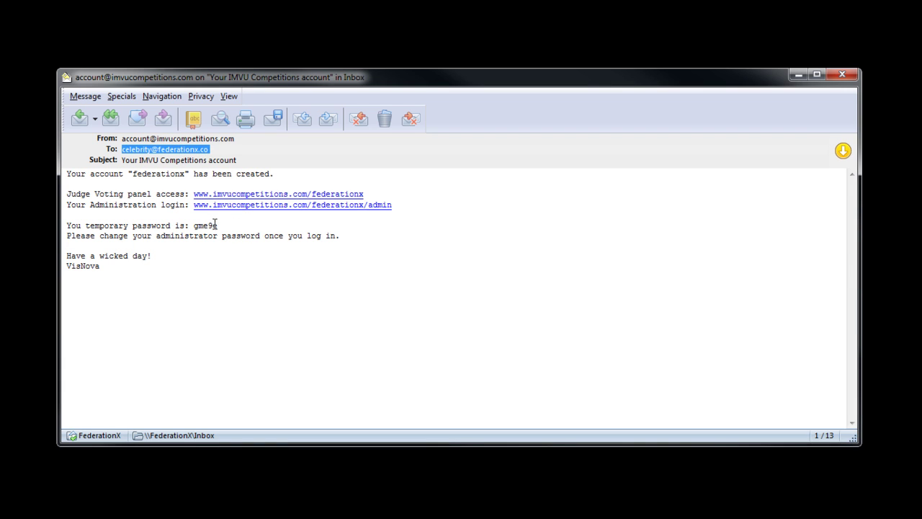
left_click_drag(219, 226, 190, 226)
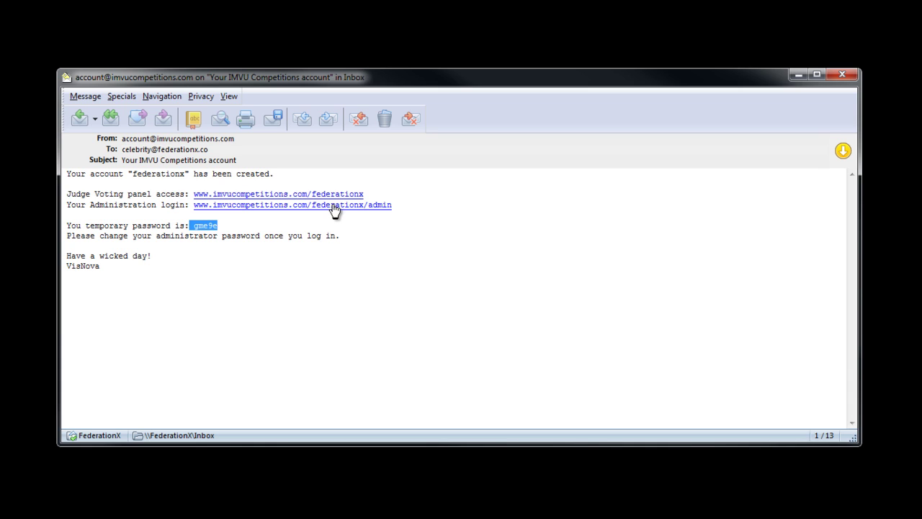
left_click(333, 207)
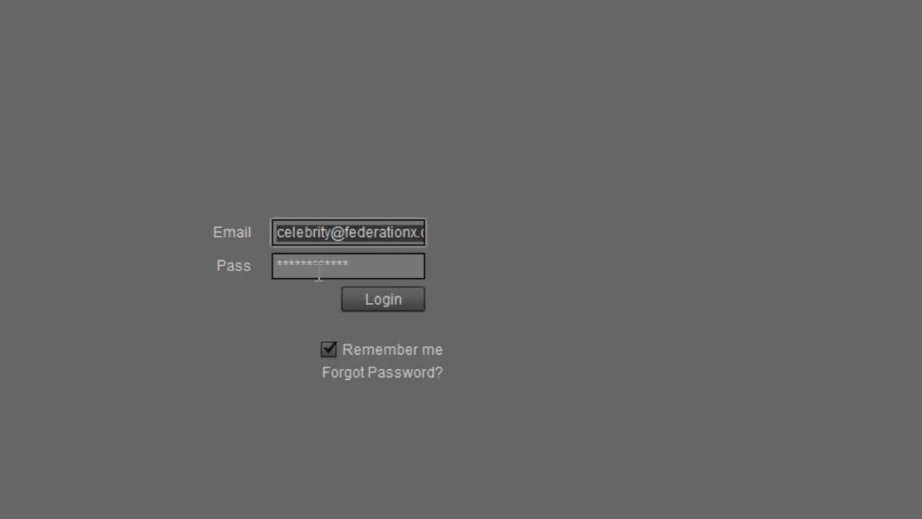
Log in, then open Account Settings and close it without changing the password
left_click(391, 299)
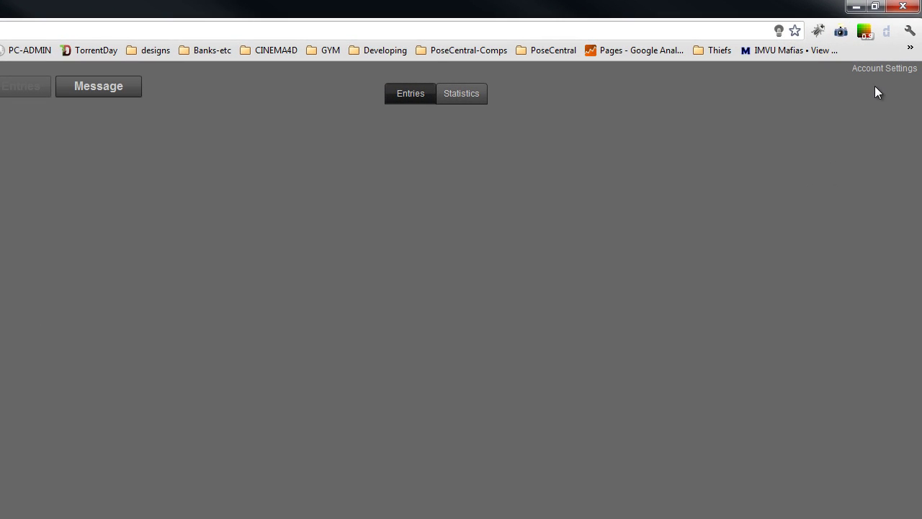
left_click(880, 72)
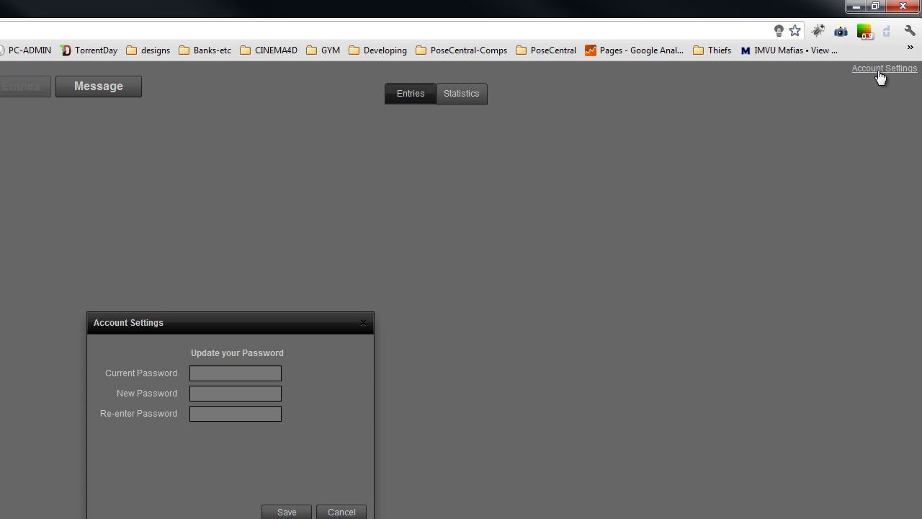
left_click_drag(498, 187, 545, 150)
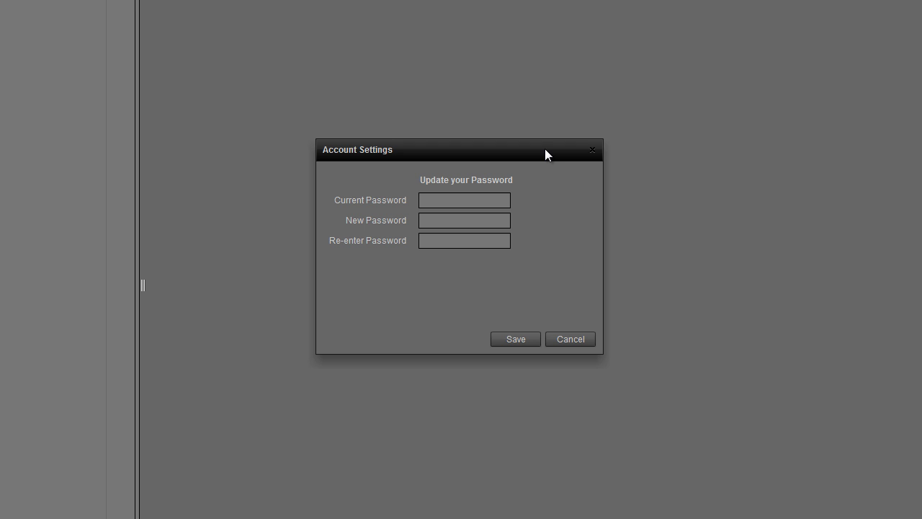
left_click(427, 223)
left_click(430, 239)
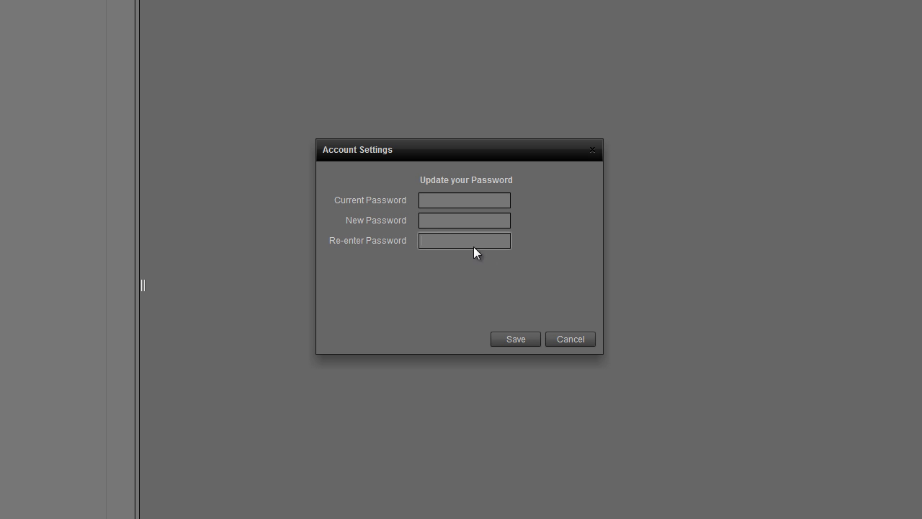
left_click(593, 150)
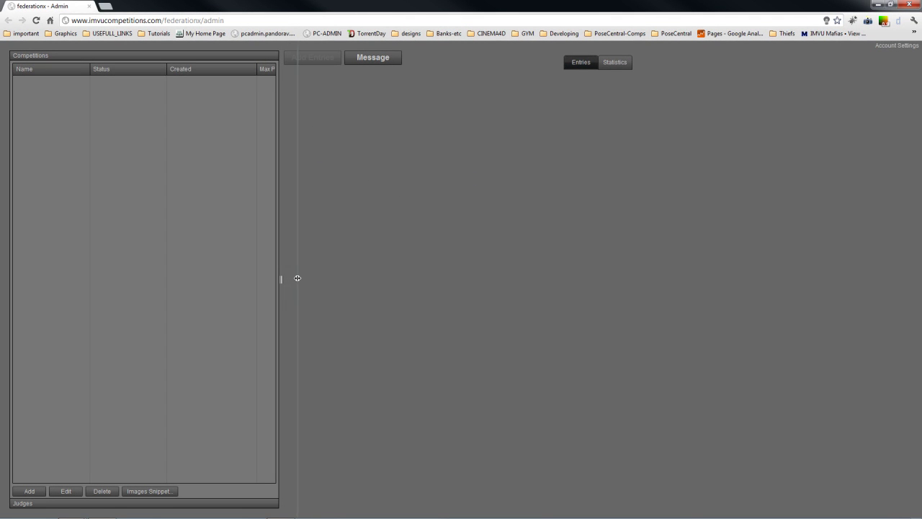
Widen the Competitions panel, toggle Judges and Competitions, and open the Create new Competition form
left_click_drag(281, 279, 298, 278)
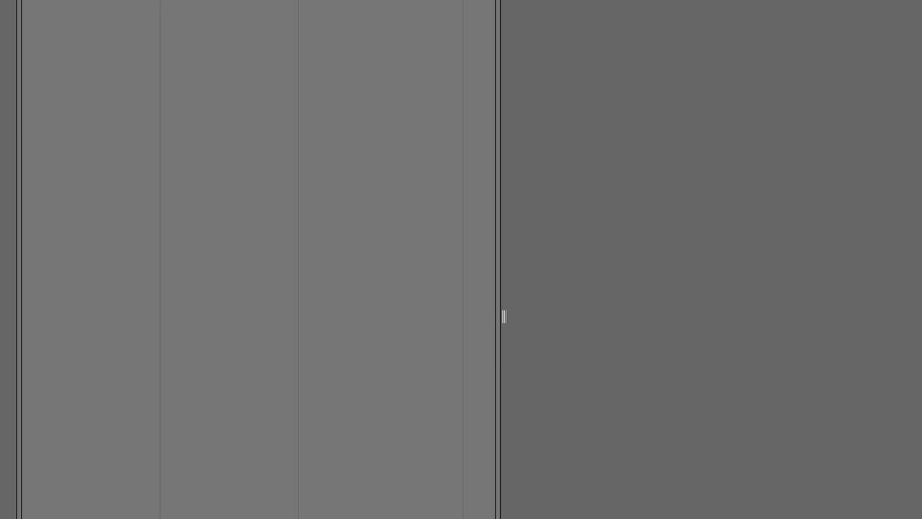
left_click(86, 494)
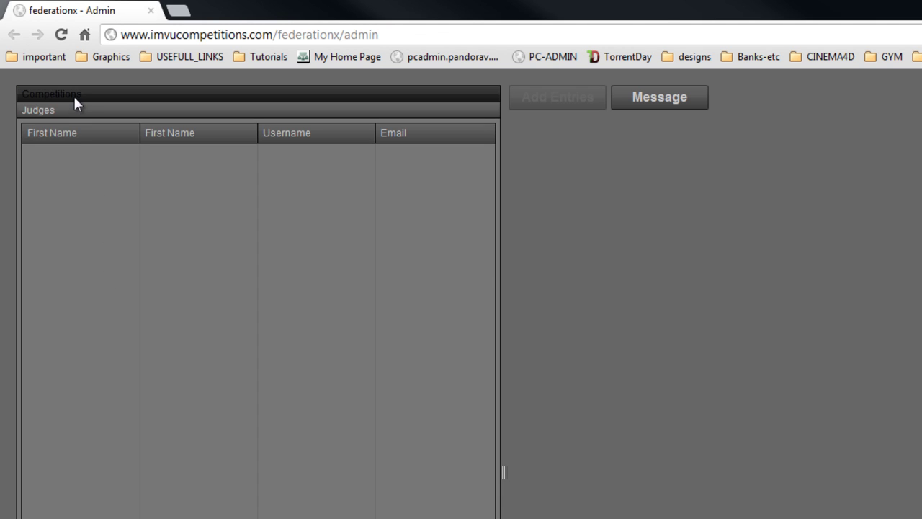
left_click(72, 94)
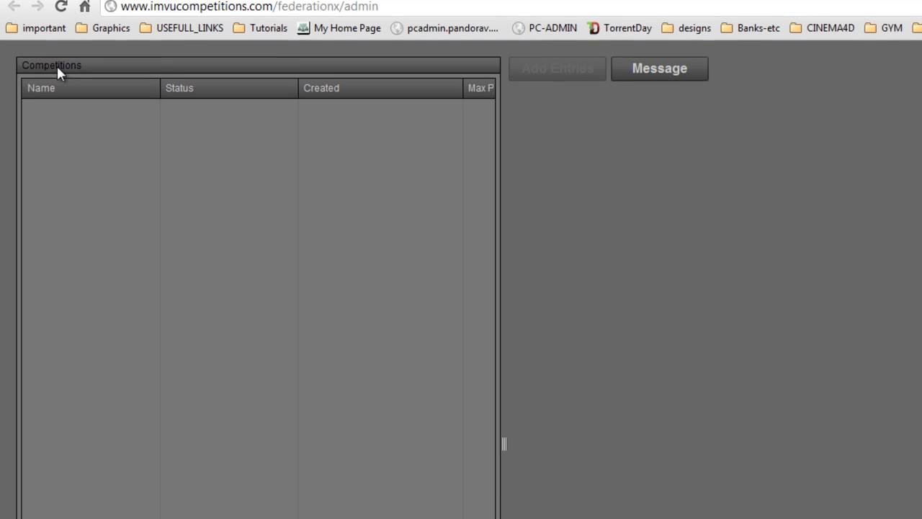
left_click(47, 472)
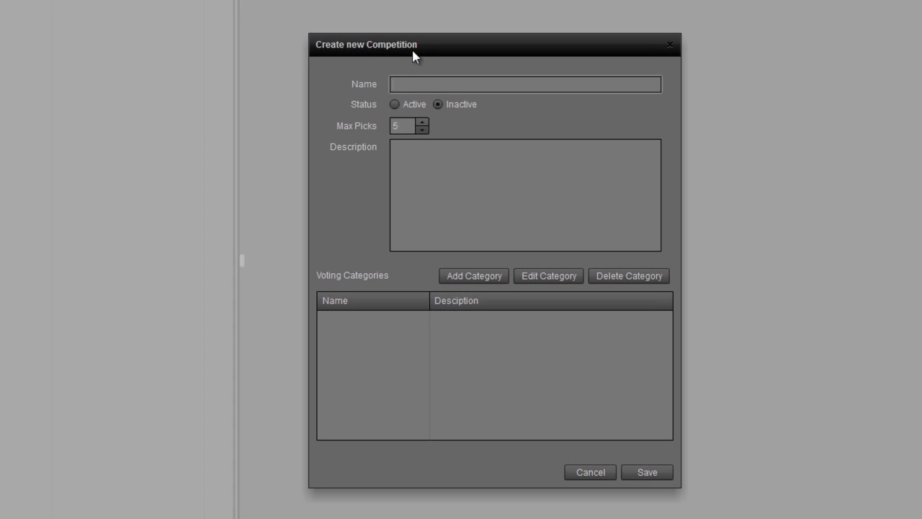
left_click_drag(411, 50, 444, 29)
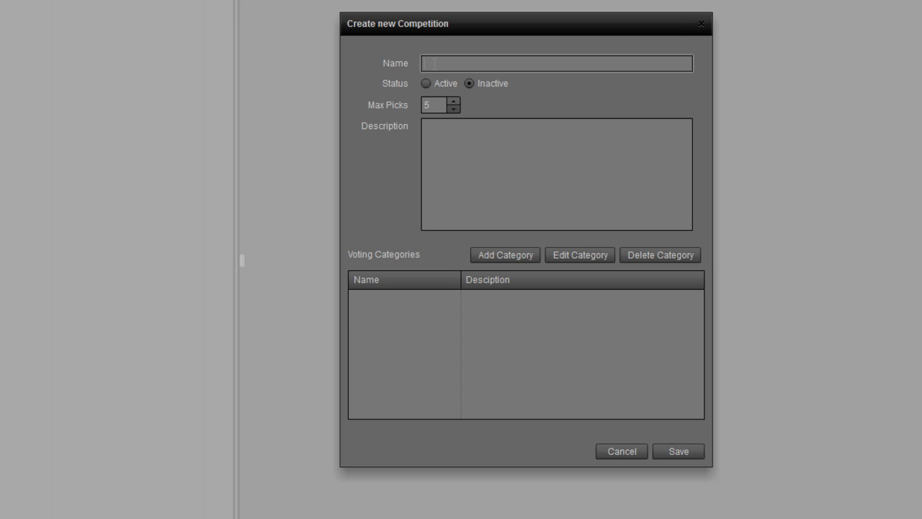
Name the competition 'Modeling Search Comp1', set it Active, and describe it as 'searching for imvu"s top model'
type("Modeling Search Comp1")
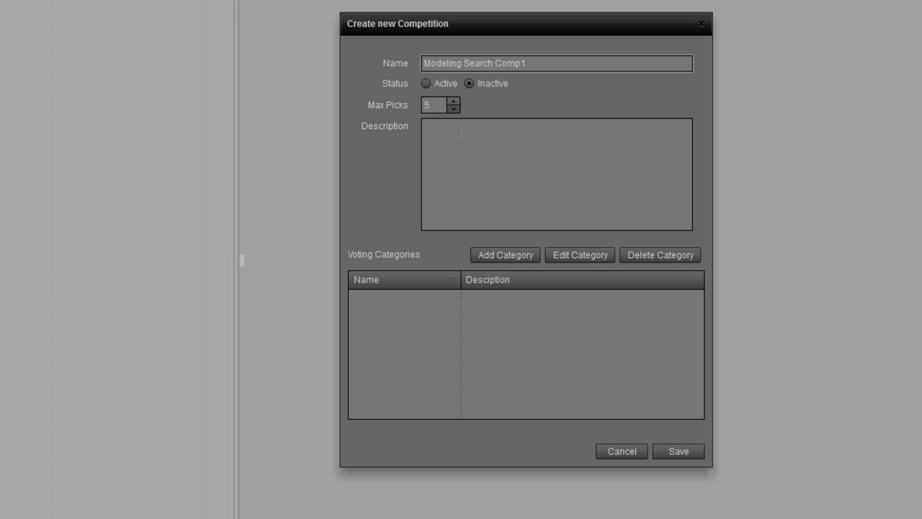
left_click(426, 83)
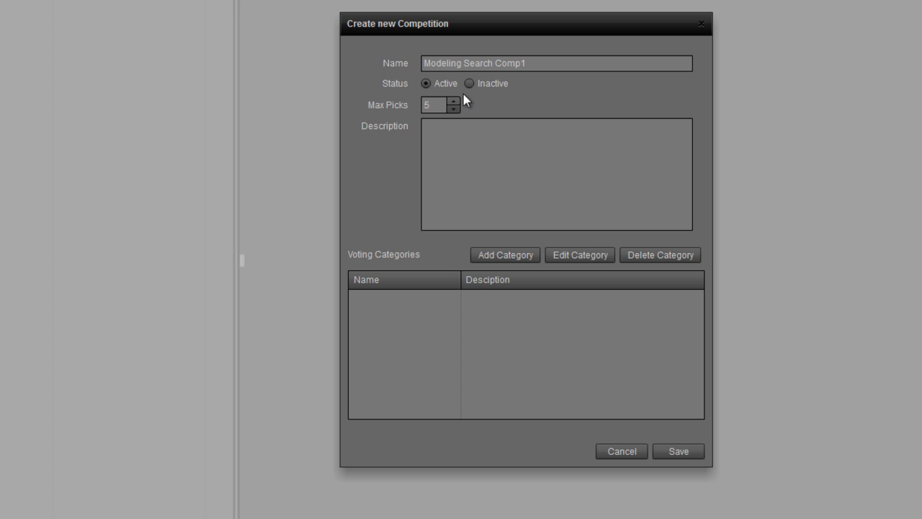
left_click(453, 103)
left_click(453, 109)
left_click(448, 137)
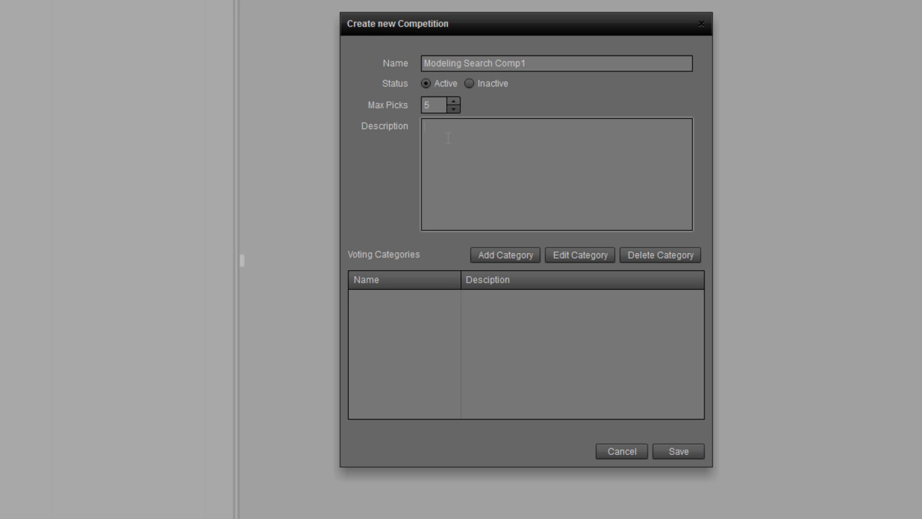
type("searching for imvu\"s top model")
Add the Lingere category described as 'imvu"s sexiest lingere model'
left_click(504, 255)
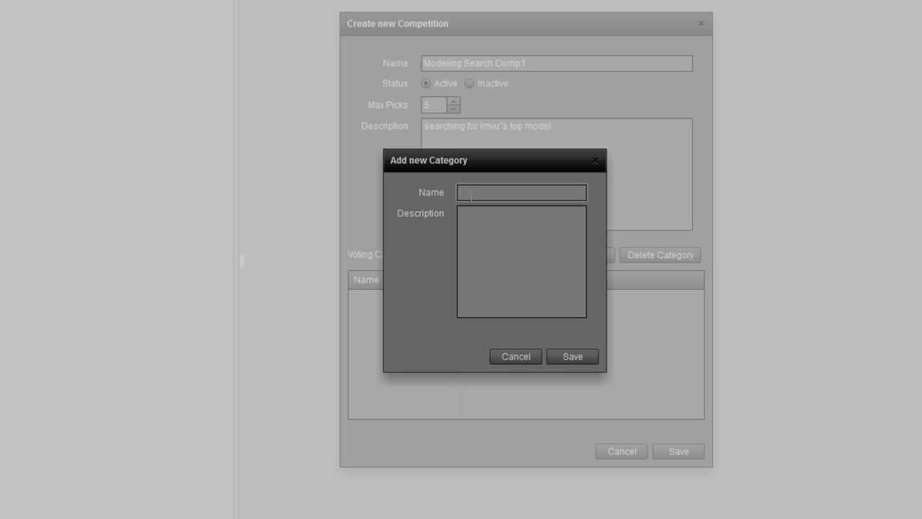
type("Lingere")
left_click(481, 217)
type("imvu\"s sexiest ling")
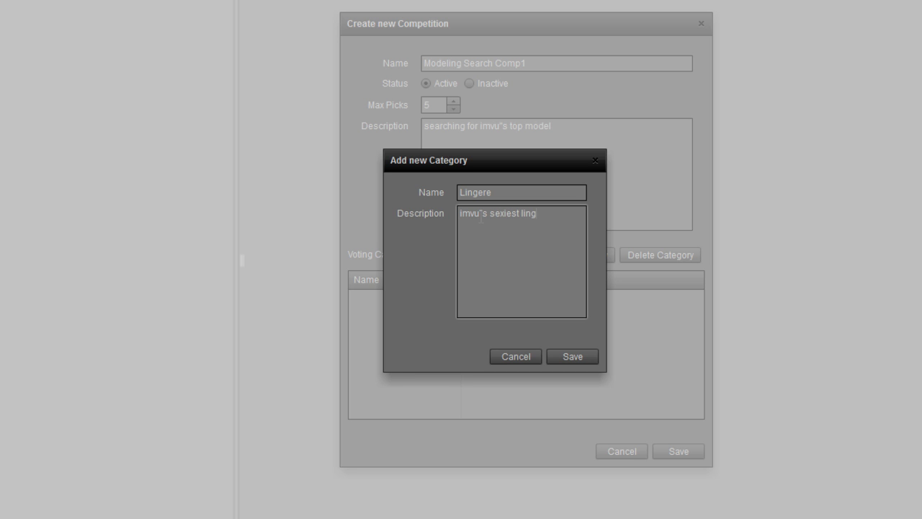
type("ere model")
left_click(568, 354)
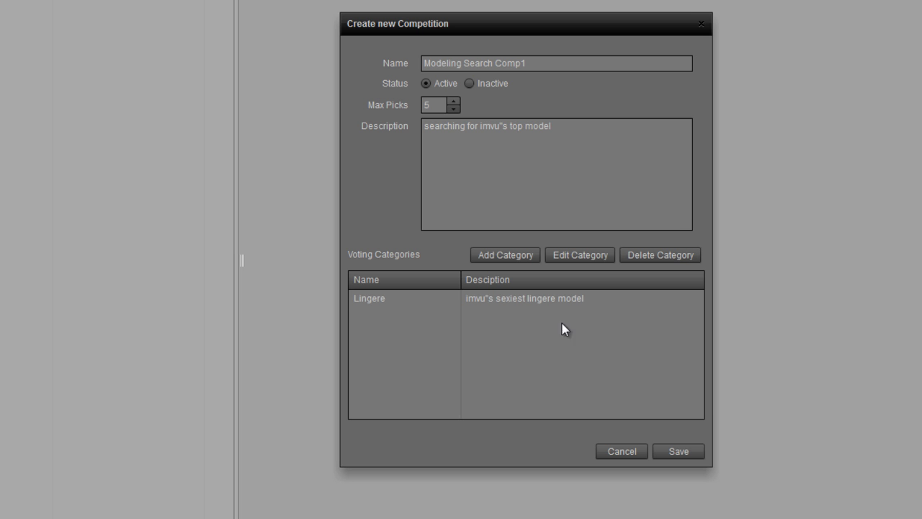
Add the Swimsuit category described as 'the hottest model at the beach wearing a swimsuit'
left_click(495, 257)
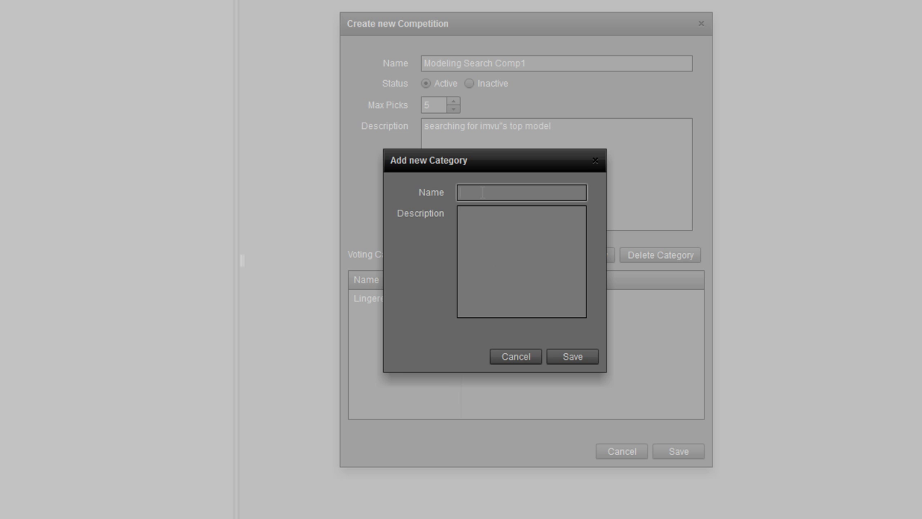
type("Swimsuit")
left_click(482, 233)
type("the")
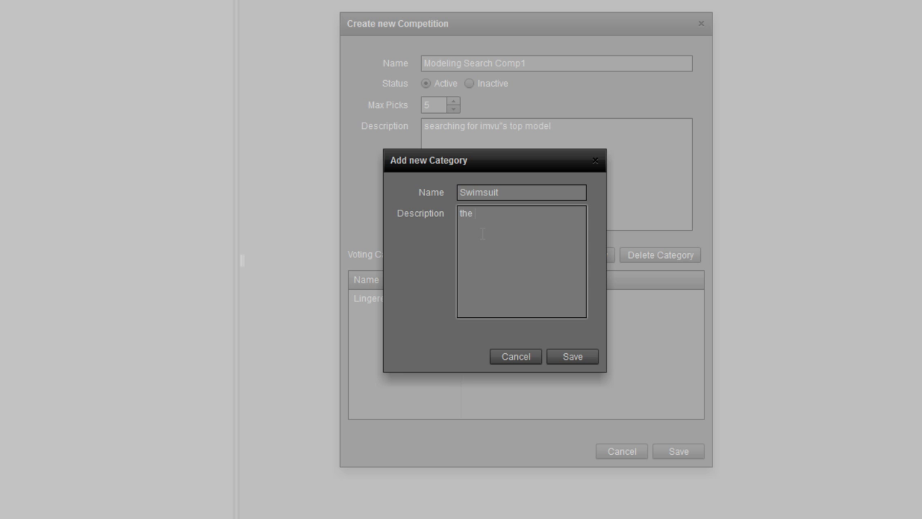
type(" hottest model at the beach wearing a swimsuit")
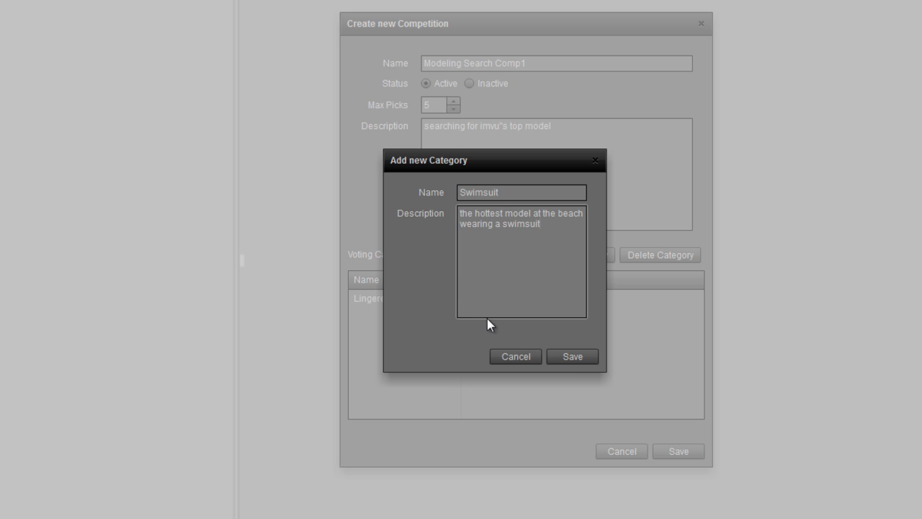
left_click(577, 358)
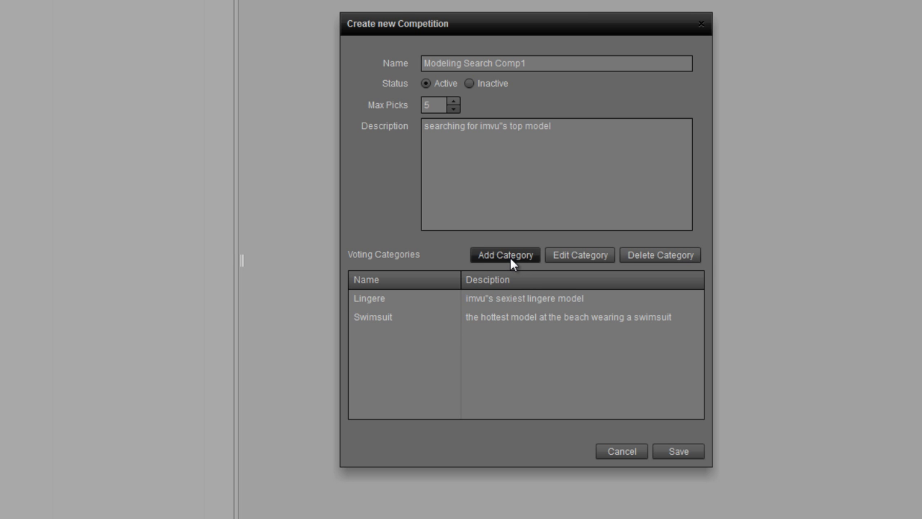
Add the Evening Wear category described as 'the mose elegant looking model'
left_click(510, 259)
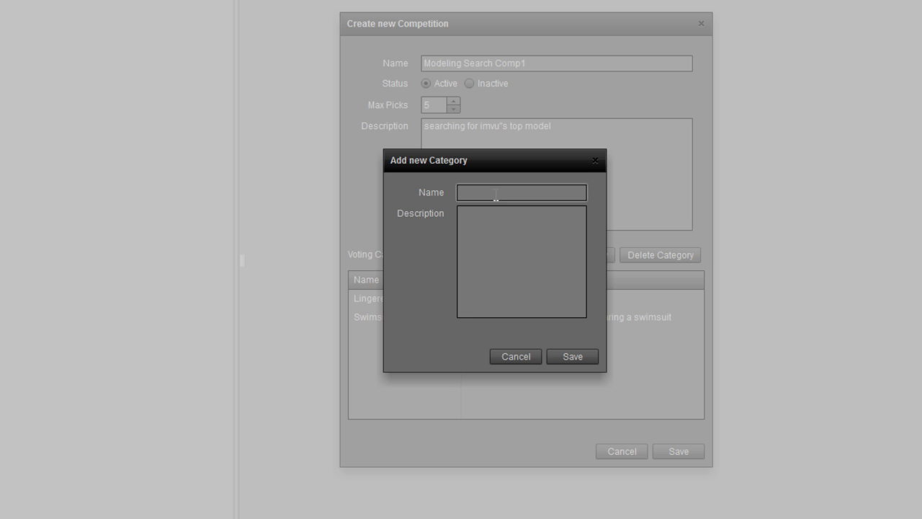
type("Evening Wear")
left_click(520, 217)
type("the mod")
key("BackSpace")
type("se")
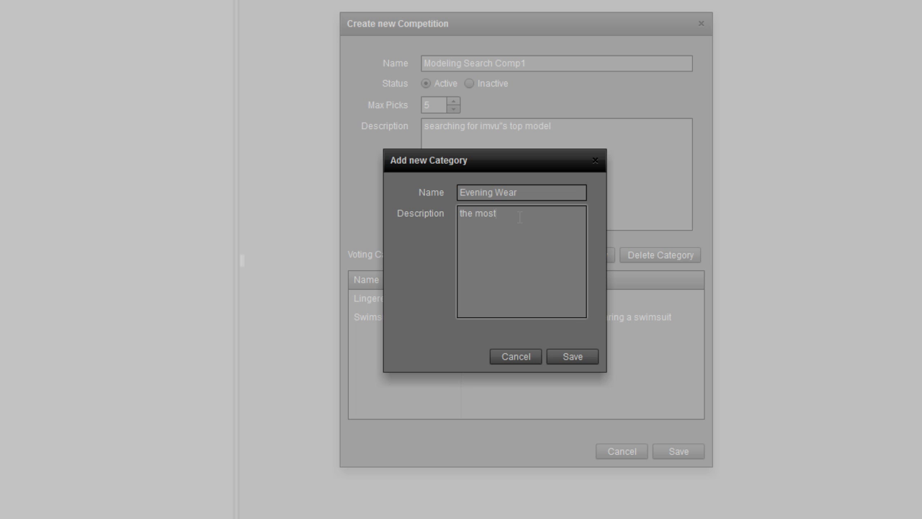
type(" elegant looking model")
left_click(580, 359)
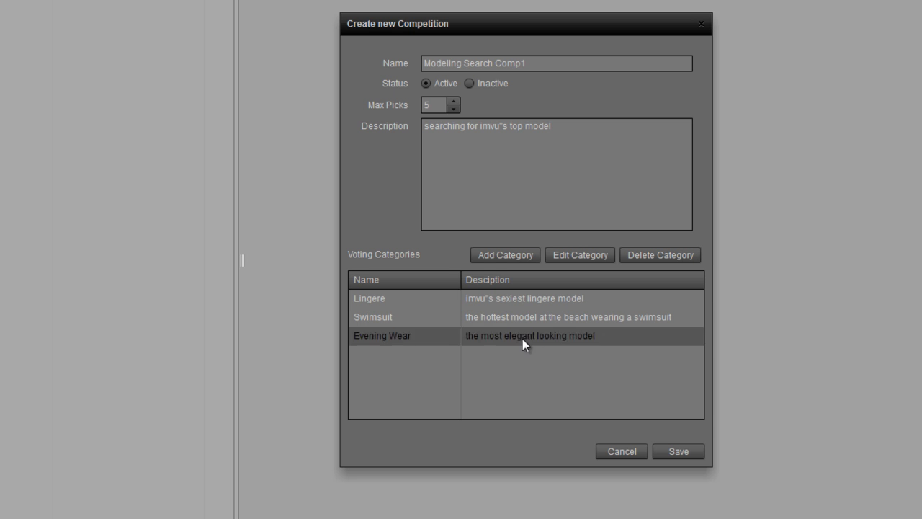
left_click(677, 451)
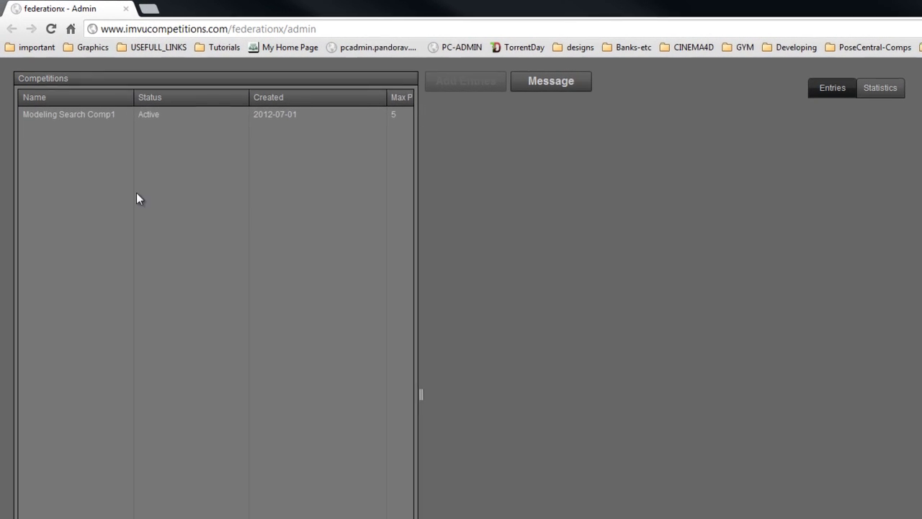
left_click(76, 121)
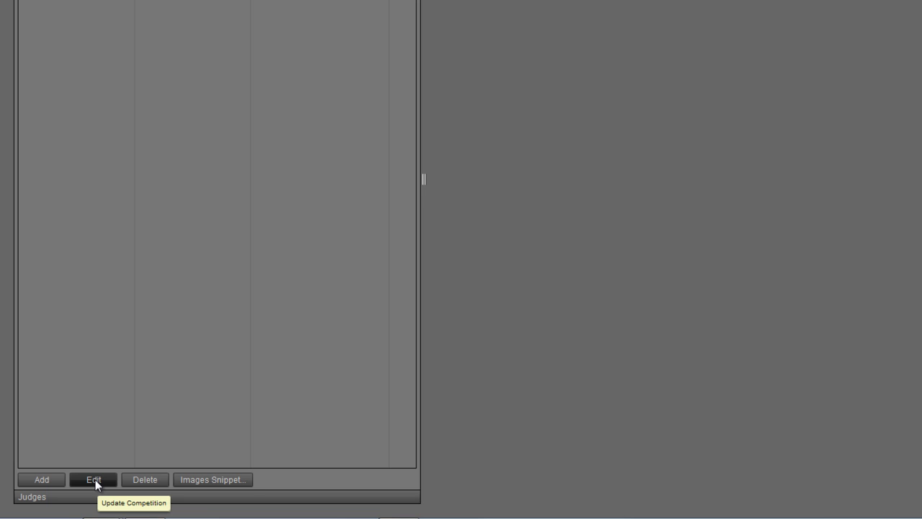
Edit Modeling Search Comp1 to add a Casual category, 'the best casual model', and save it
left_click(96, 481)
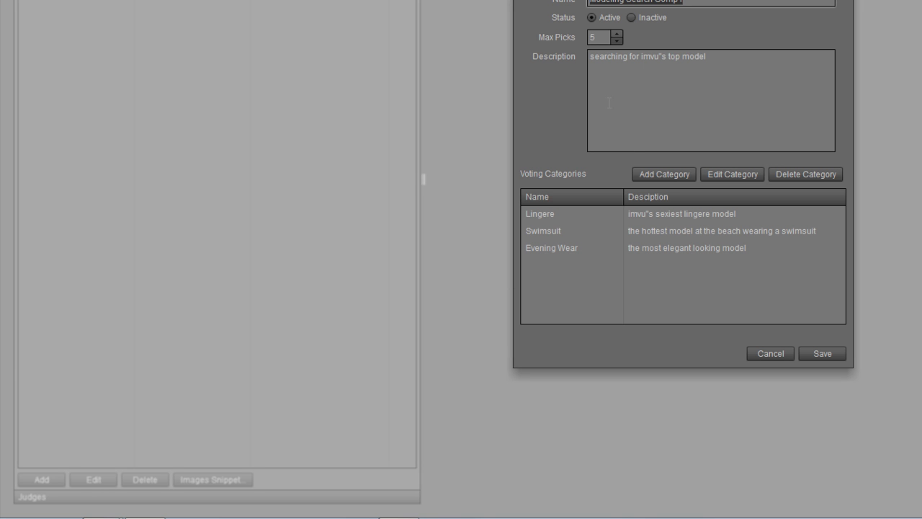
left_click(663, 172)
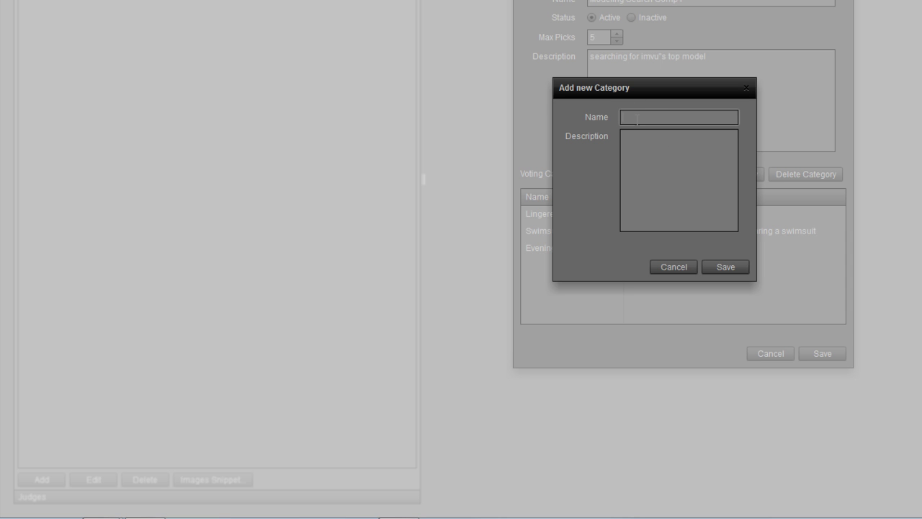
type("Casual")
left_click(676, 157)
type("the best casual model")
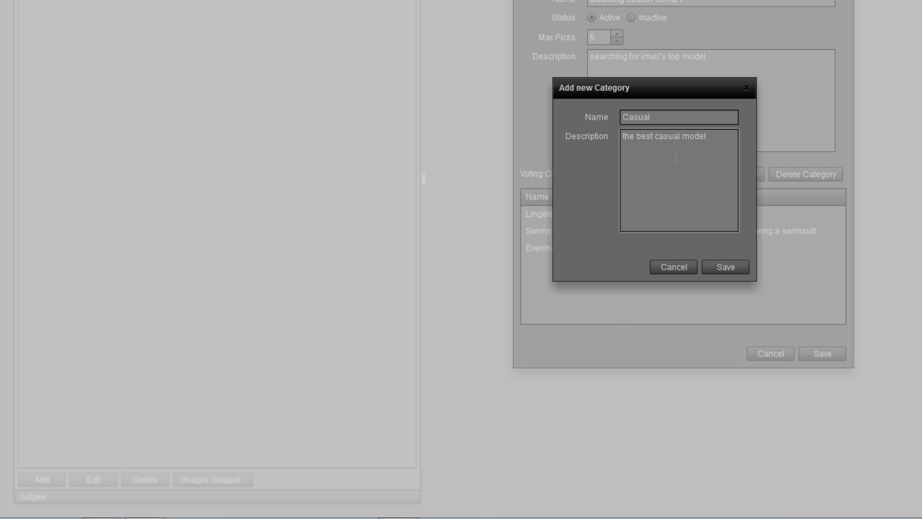
left_click(734, 271)
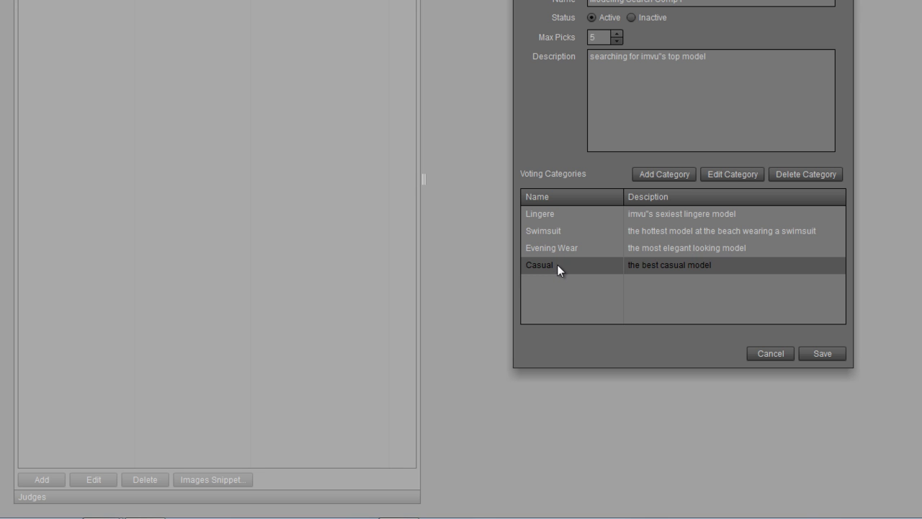
left_click(827, 353)
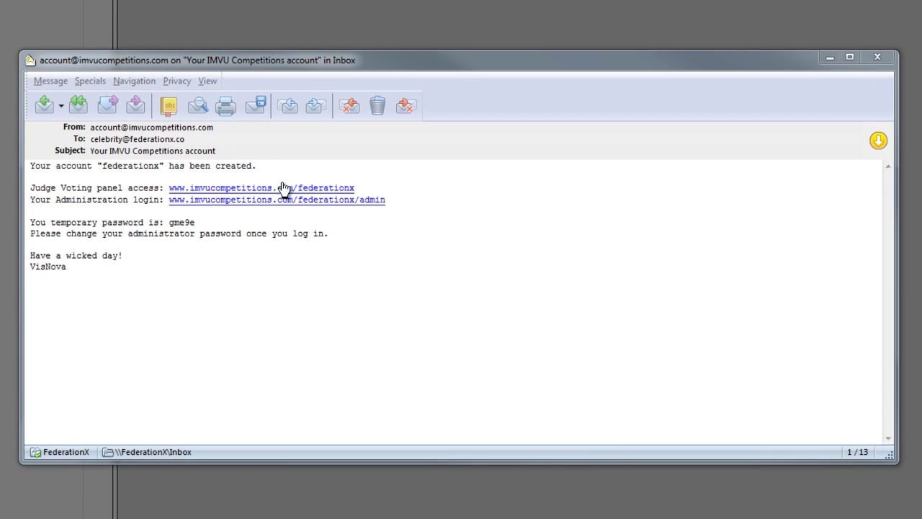
Open the Judge Voting panel link from the account e-mail
left_click_drag(34, 188, 166, 188)
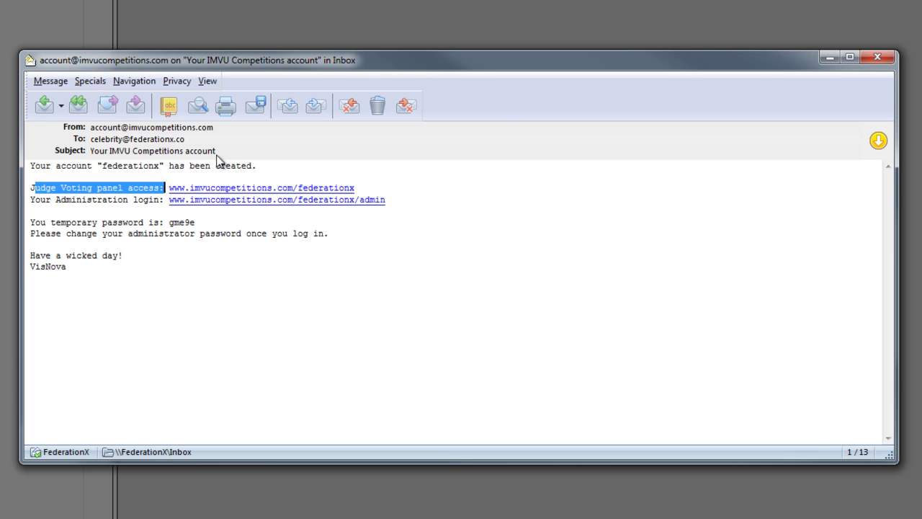
left_click(265, 189)
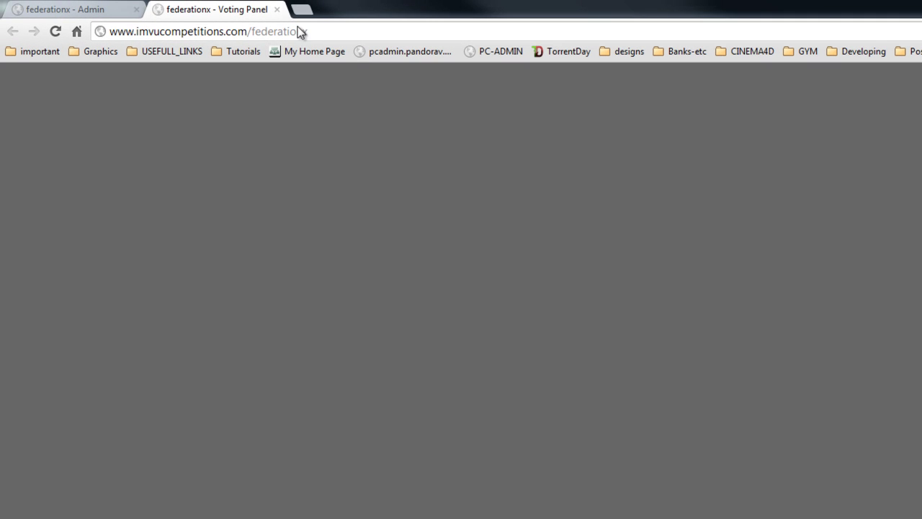
Compare the voting panel and admin addresses, check the Judges Login, then return to the admin tab
left_click_drag(315, 30, 100, 31)
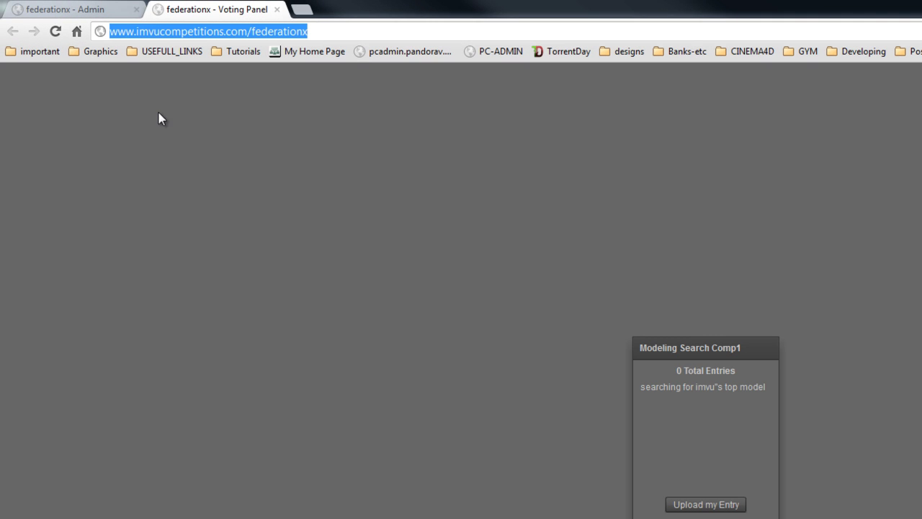
left_click(63, 10)
left_click_drag(343, 31, 93, 31)
left_click(180, 10)
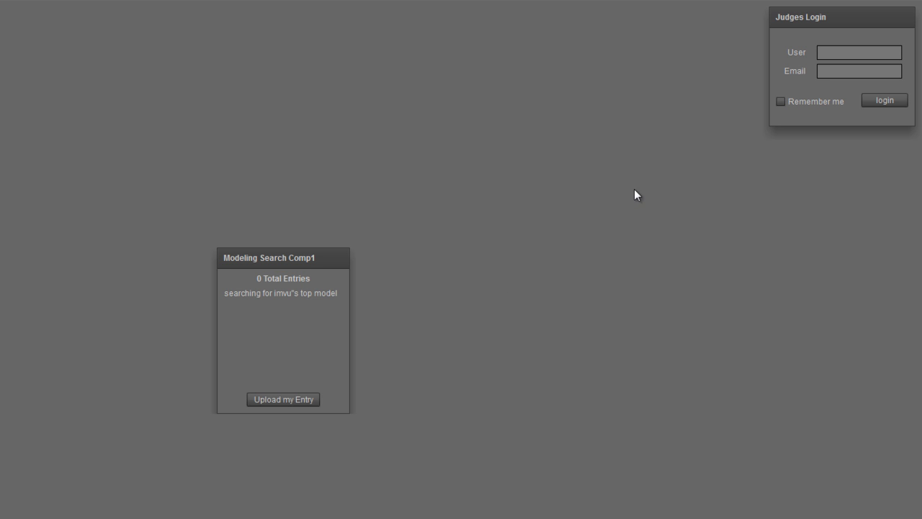
left_click(826, 71)
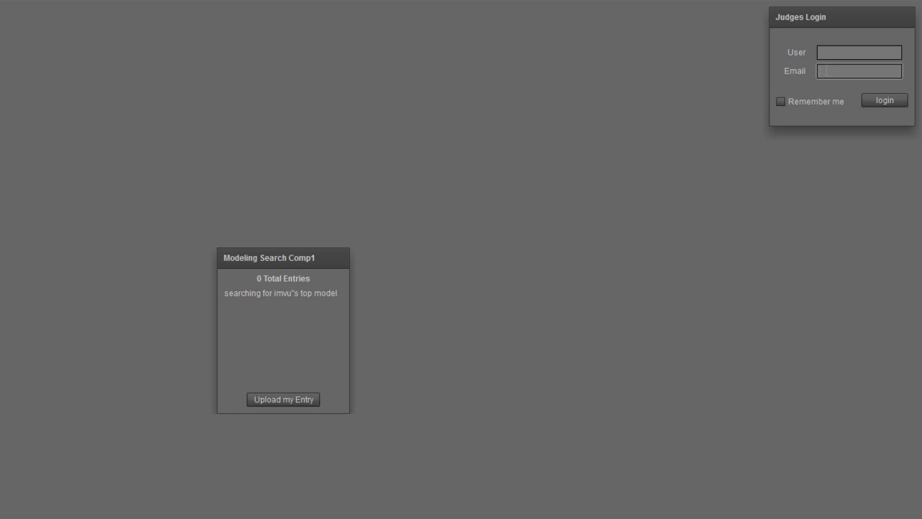
key("F11")
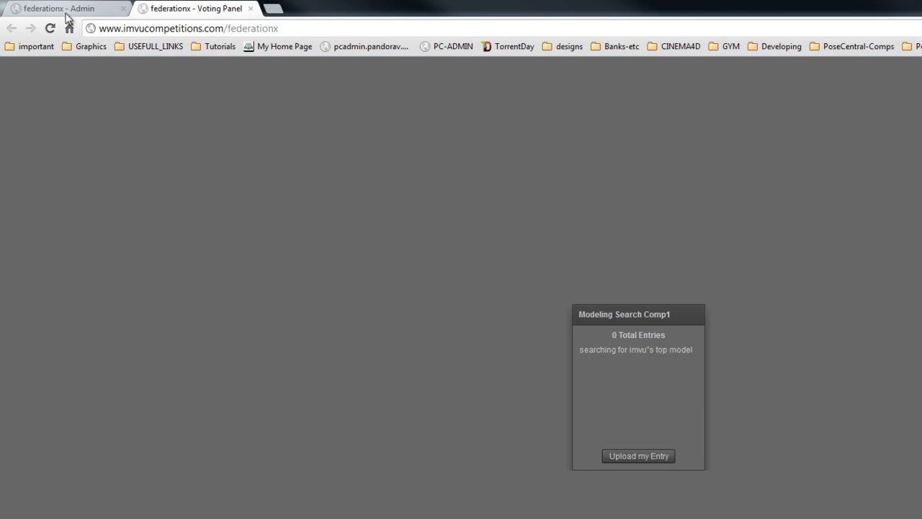
left_click(64, 10)
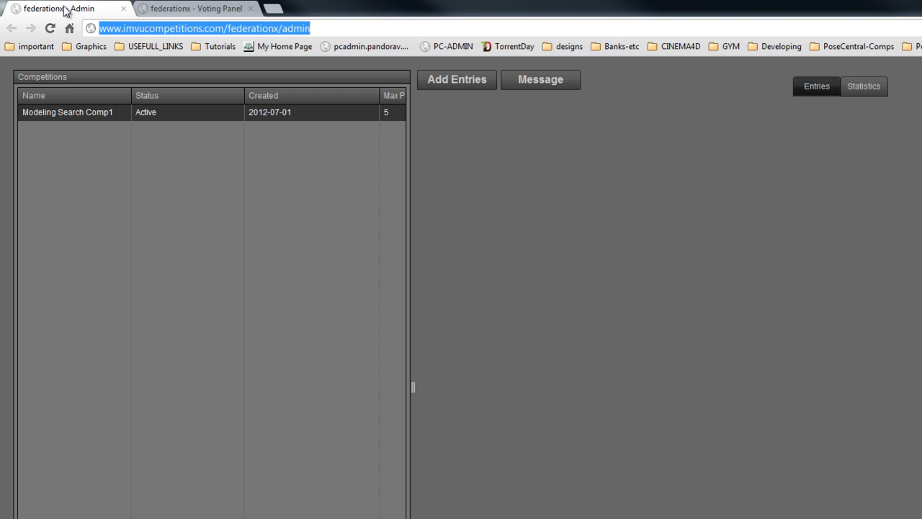
Expand the Judges panel to show its empty First Name, Username and Email list
key("F11")
scroll(66, 212, "down", 5)
left_click(70, 502)
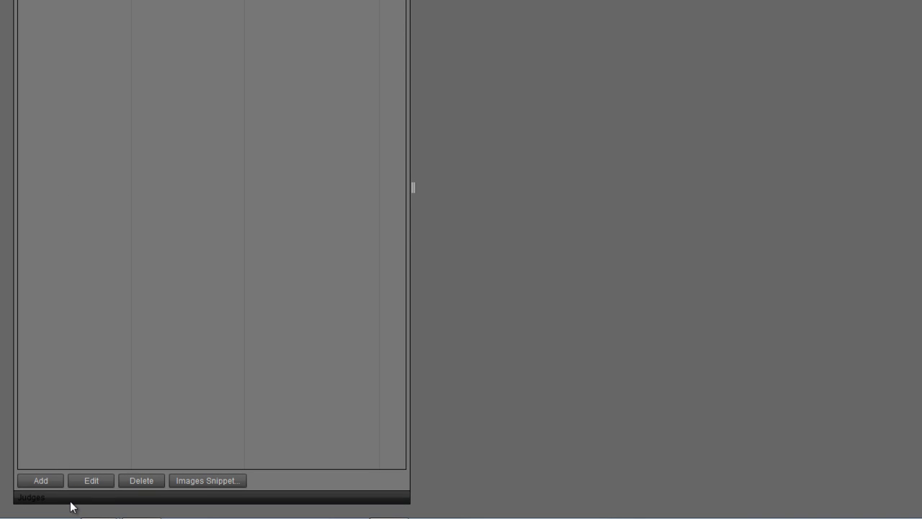
scroll(214, 64, "up", 5)
key("F11")
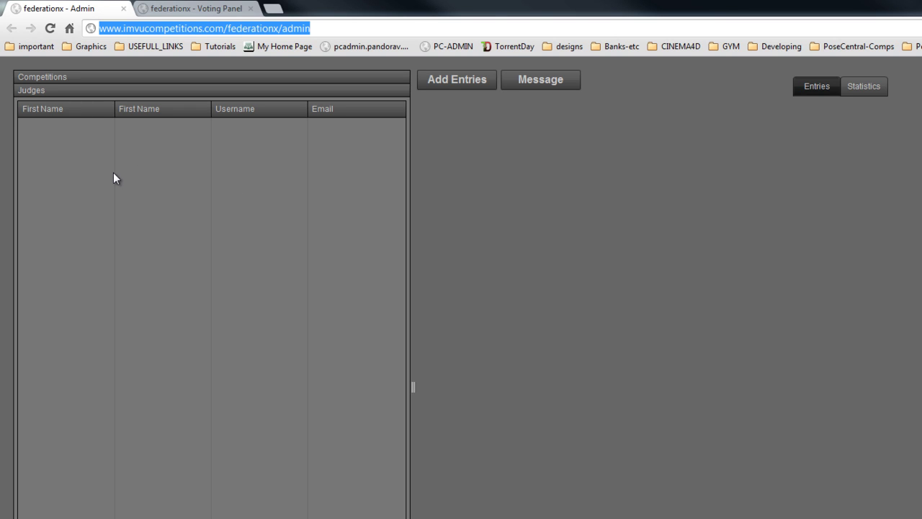
key("F11")
scroll(72, 412, "down", 5)
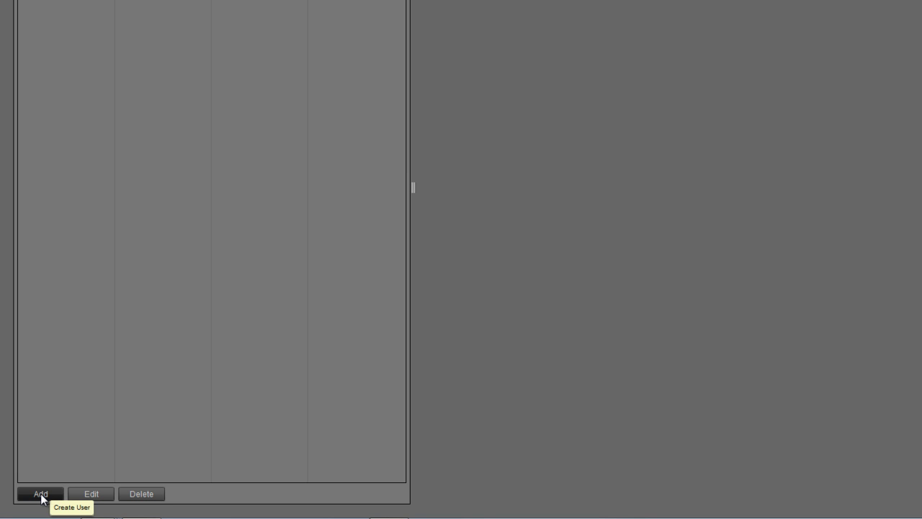
Create a new judge with first name, username and e-mail, leaving last name blank, and save
left_click(41, 494)
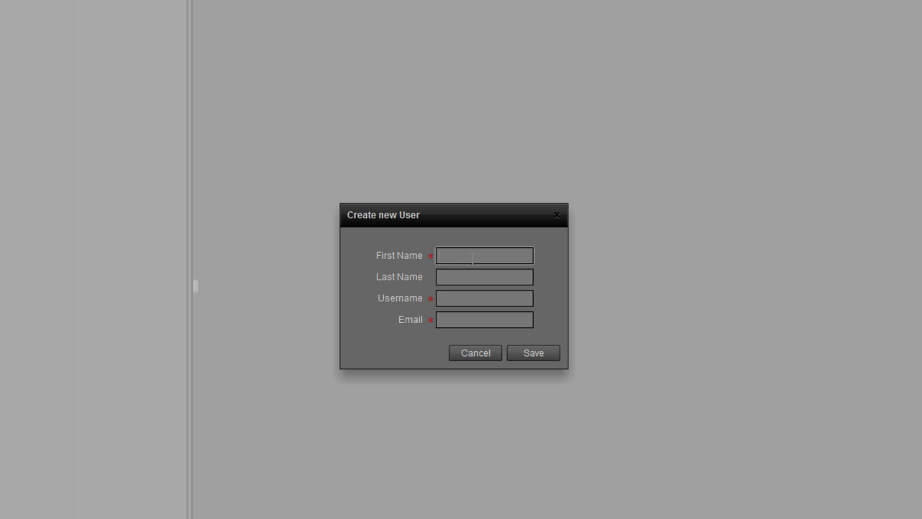
type("VisNova")
key("Tab")
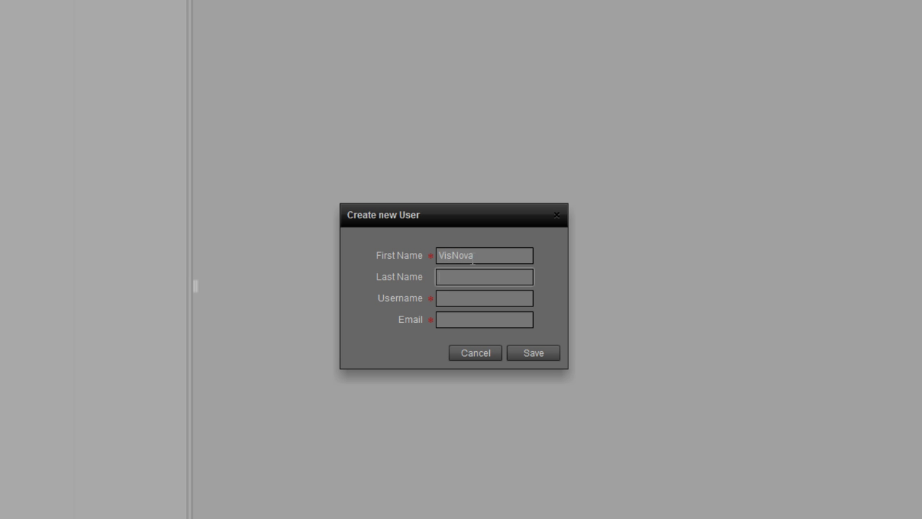
key("Tab")
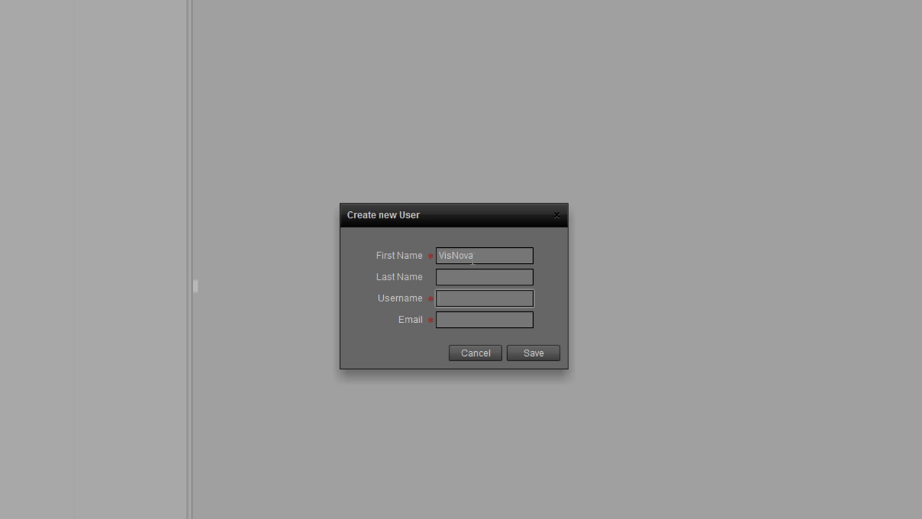
type("Vis")
key("Tab")
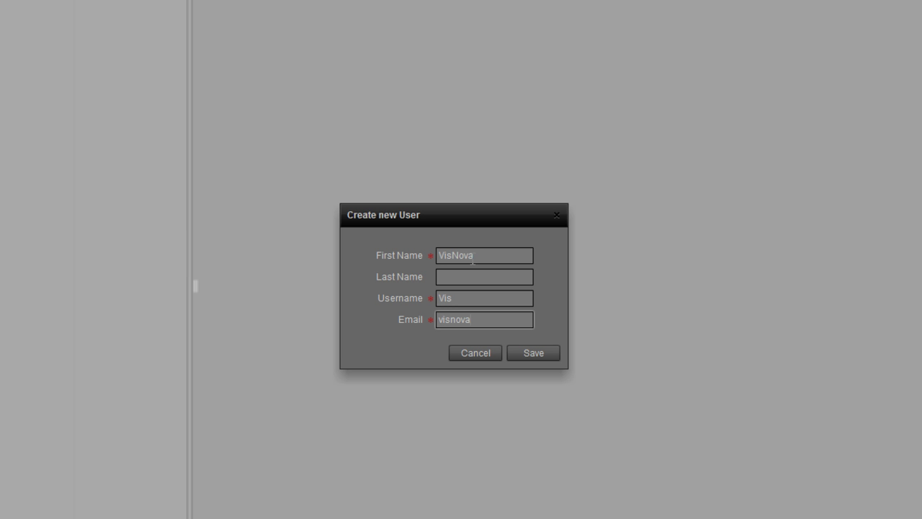
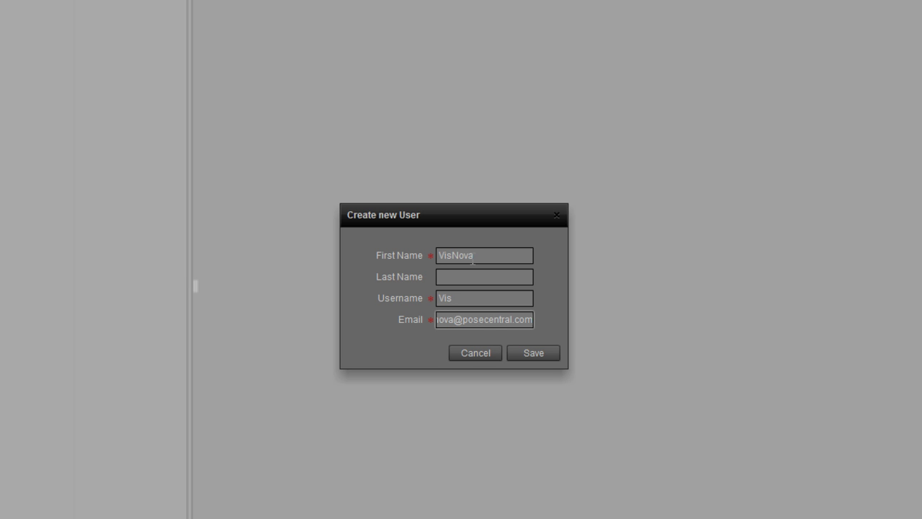
left_click(540, 355)
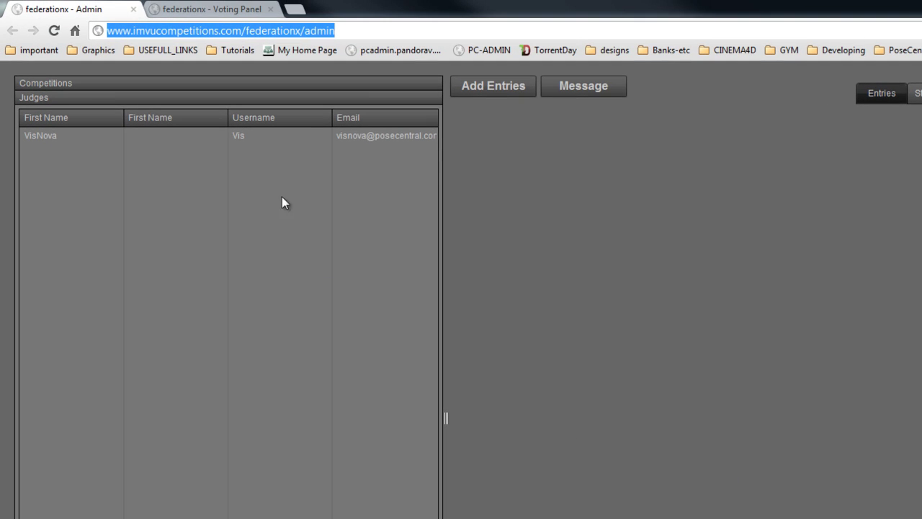
Open the judge's record, close it without changes, and switch to the Competitions Login e-mail
left_click(234, 137)
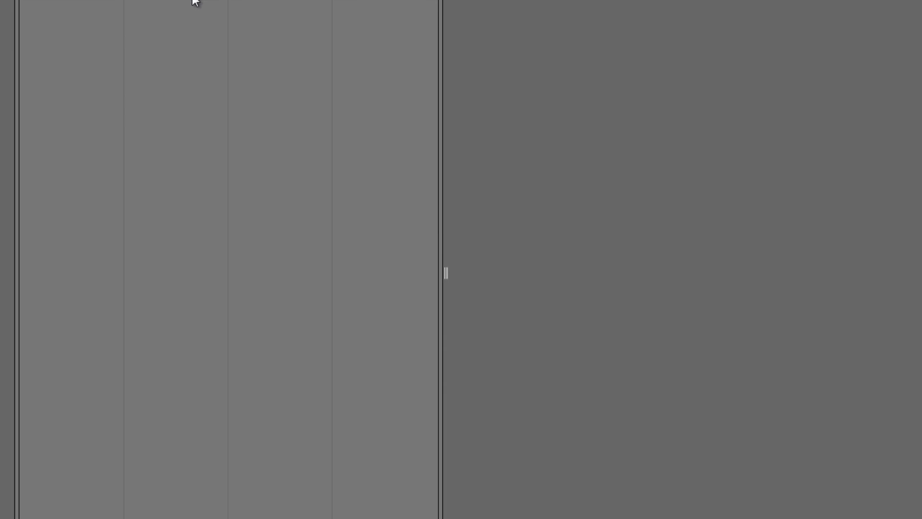
left_click(99, 493)
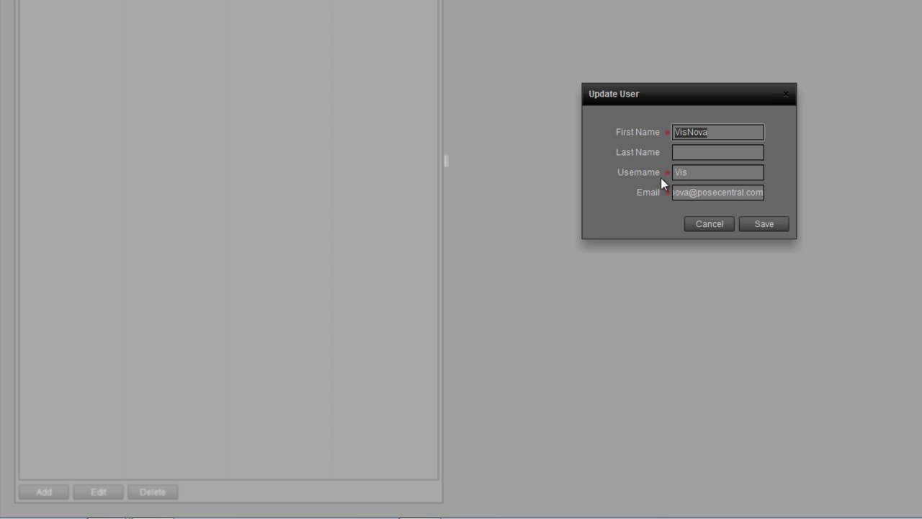
left_click(784, 96)
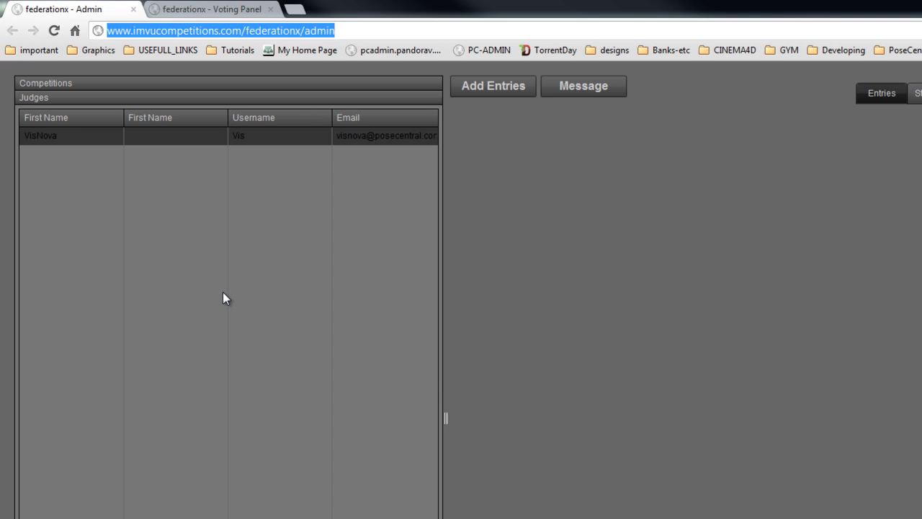
key("alt+Tab")
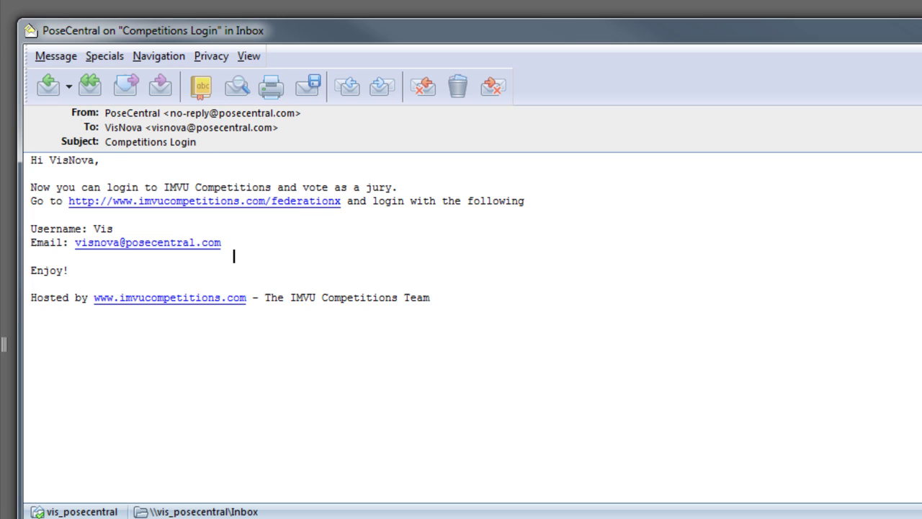
Select the judge's username and e-mail address in the login message, then minimize The Bat!
left_click_drag(119, 228, 94, 228)
left_click_drag(222, 243, 69, 243)
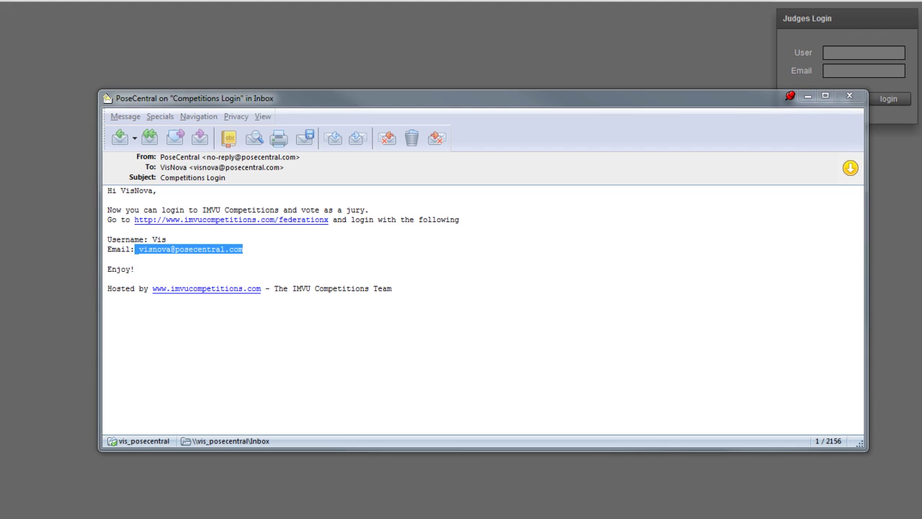
left_click_drag(728, 101, 572, 90)
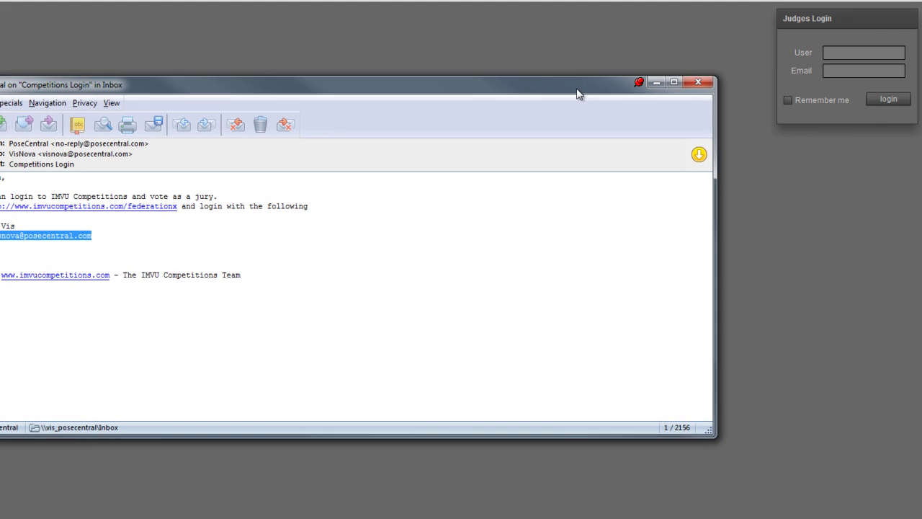
left_click(654, 85)
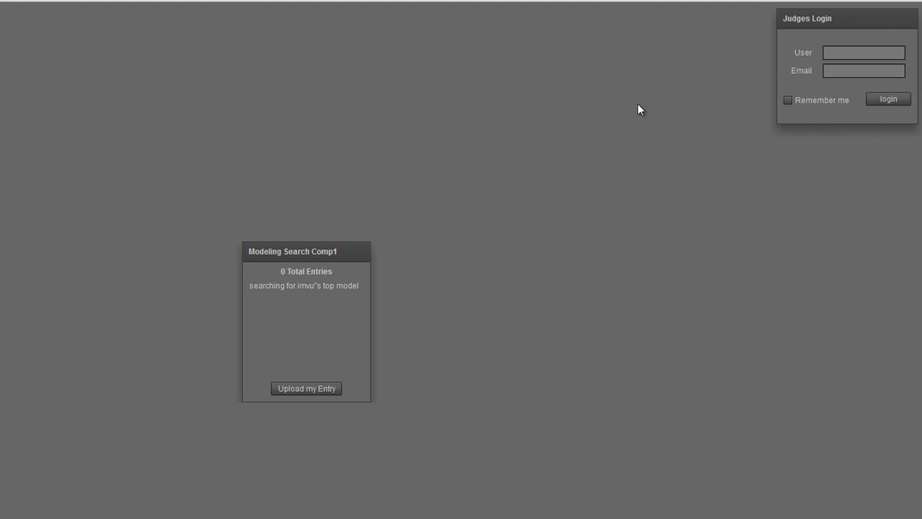
Focus the Judges Login User and Email fields, exit full screen, and return to federationx – Admin
left_click(839, 51)
left_click(835, 70)
key("F11")
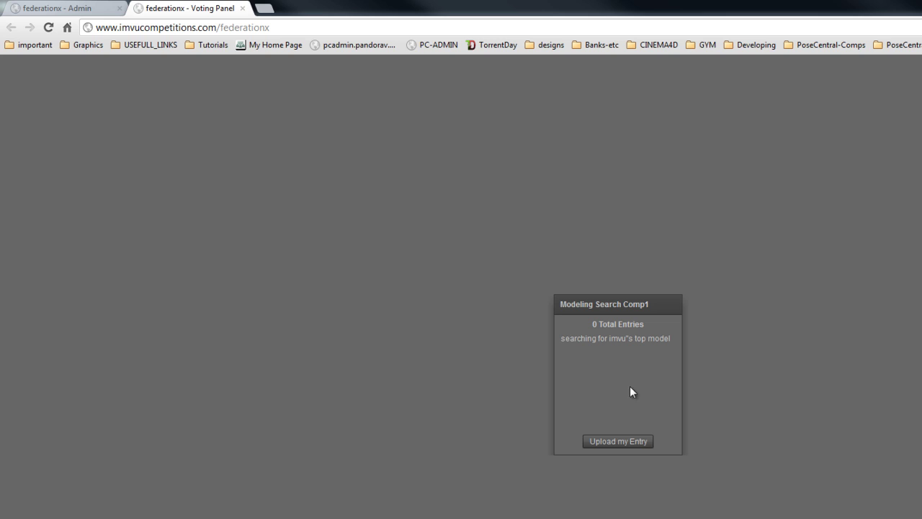
left_click(48, 9)
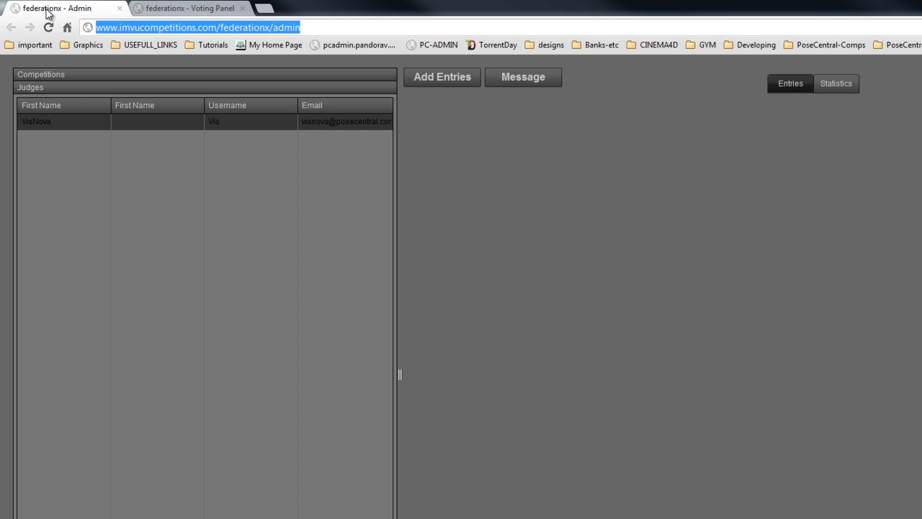
Queue all ten Comp-Entries poster images, Alana.png through Trixy.png, as upload entries
left_click(445, 77)
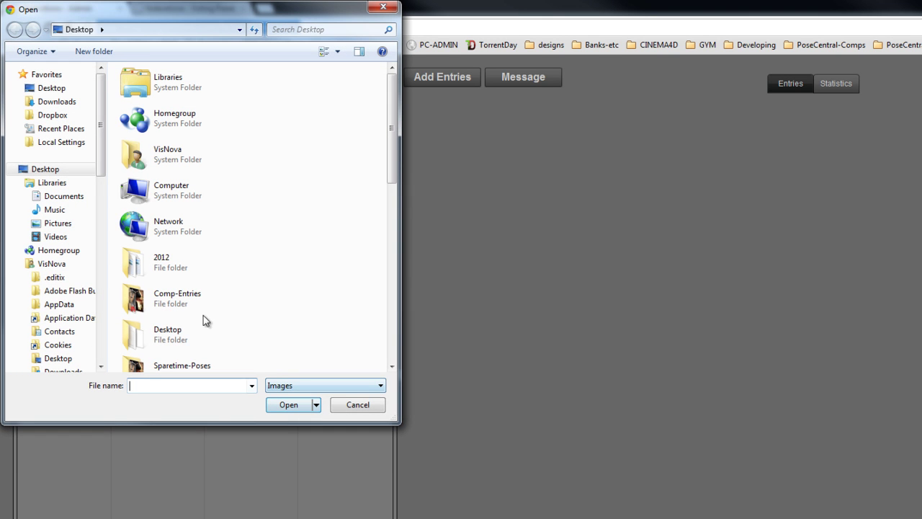
double_click(182, 295)
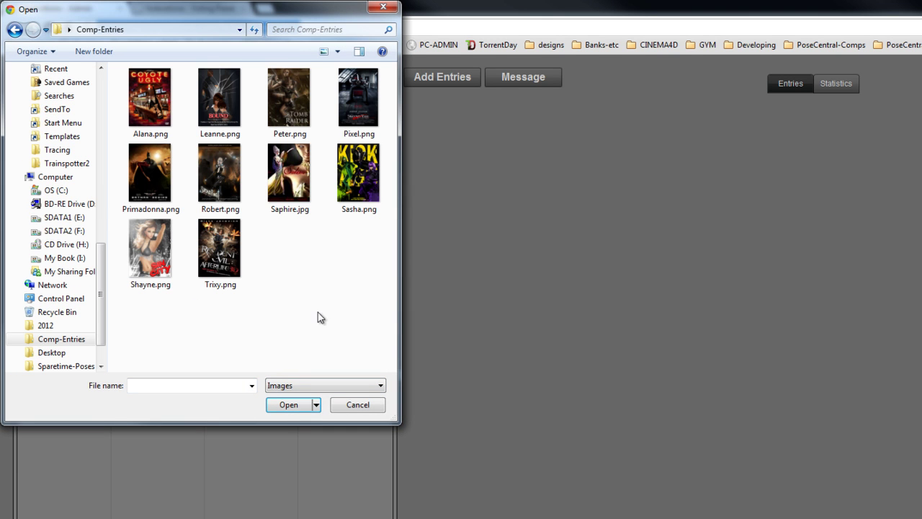
left_click_drag(379, 336, 133, 82)
left_click(287, 405)
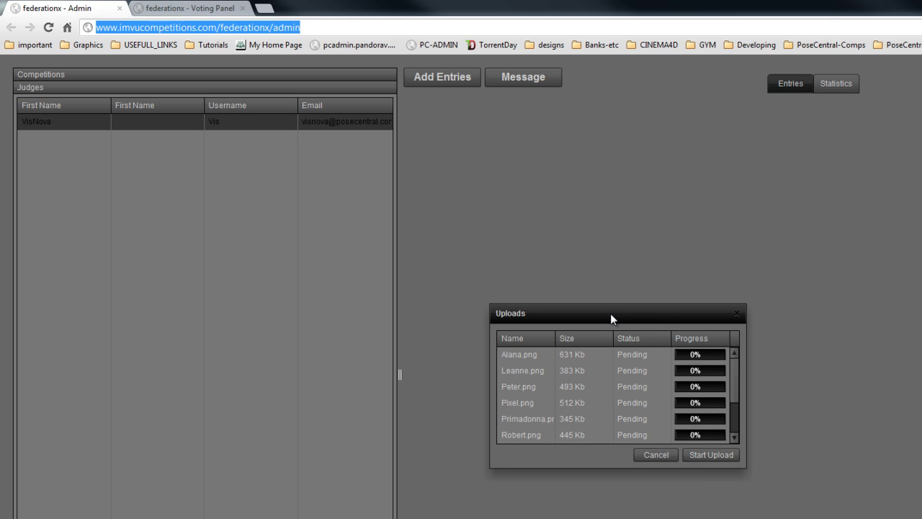
left_click_drag(610, 314, 585, 219)
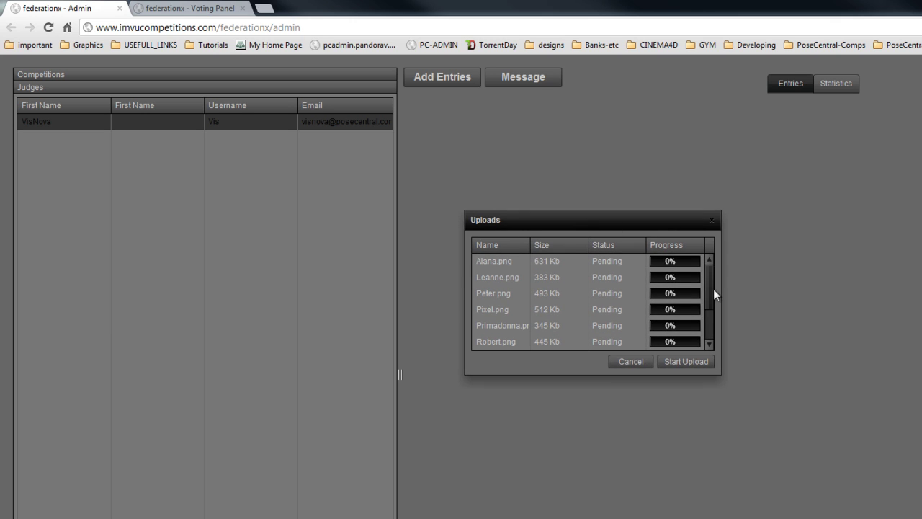
mouse_move(712, 286)
left_mouse_down()
mouse_move(709, 318)
mouse_move(706, 283)
left_mouse_up()
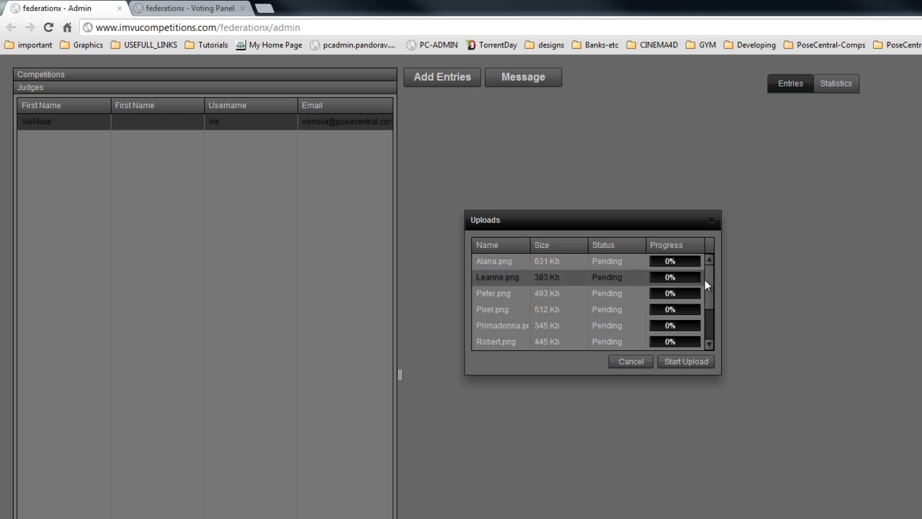
Upload the ten queued posters, check the Peter entry, and go to the Voting Panel page
left_click(679, 360)
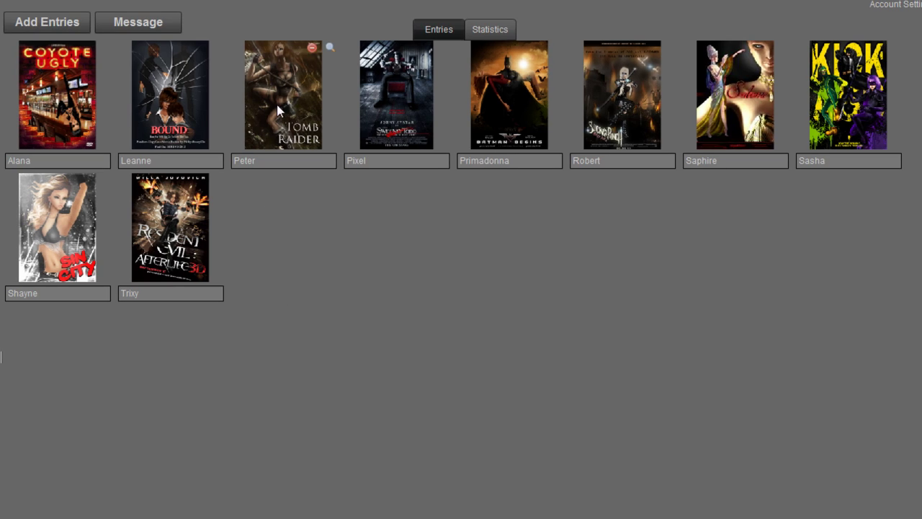
left_click(276, 163)
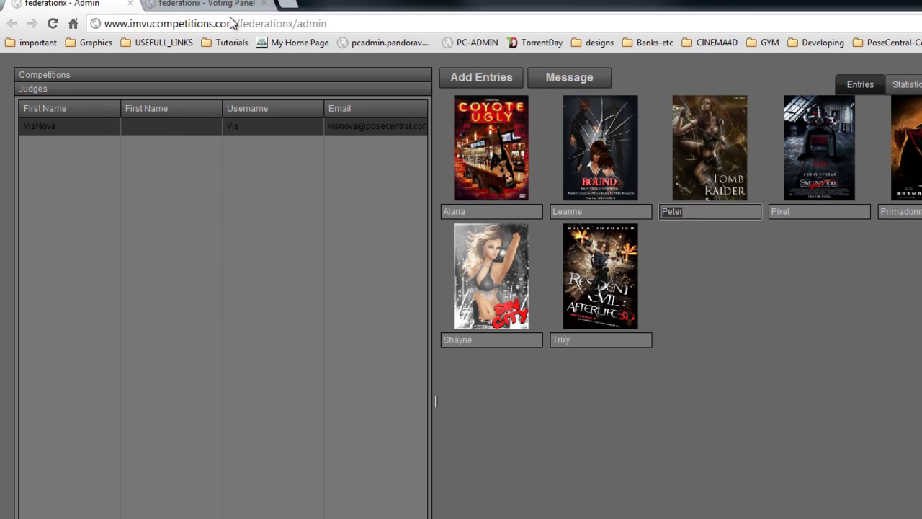
left_click(227, 5)
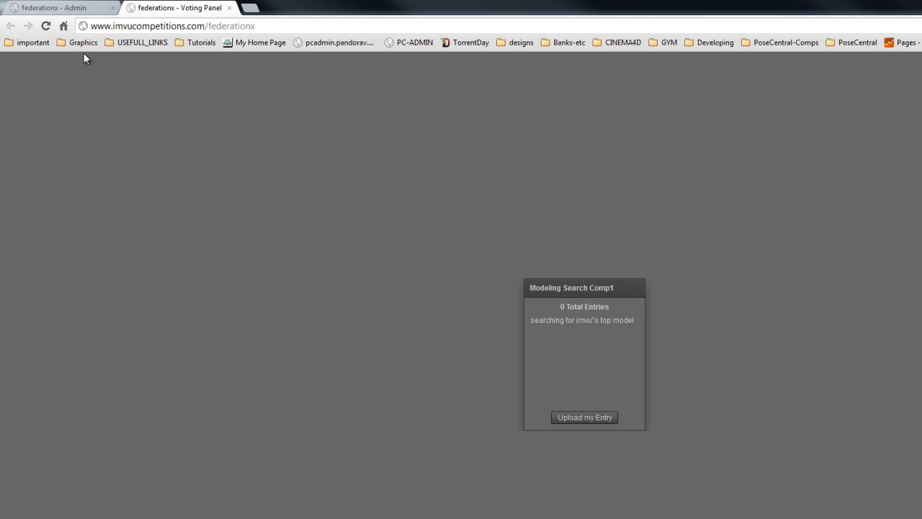
Reload the voting panel to show 10 entries, then enter the judge's username and e-mail
left_click(45, 26)
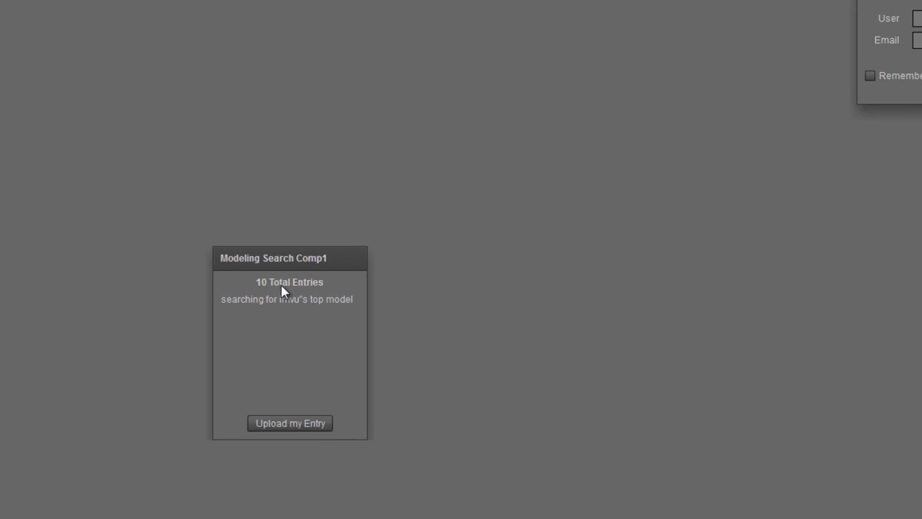
left_click(833, 56)
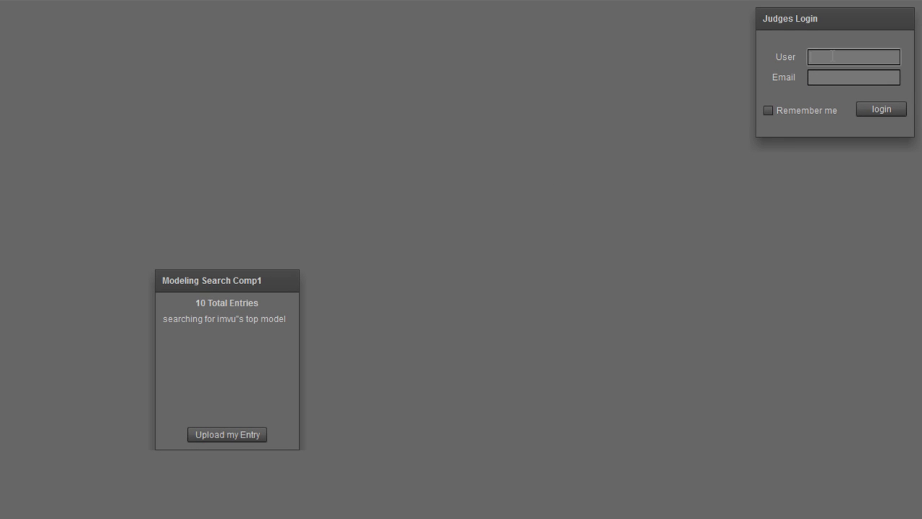
type("V")
key("Tab")
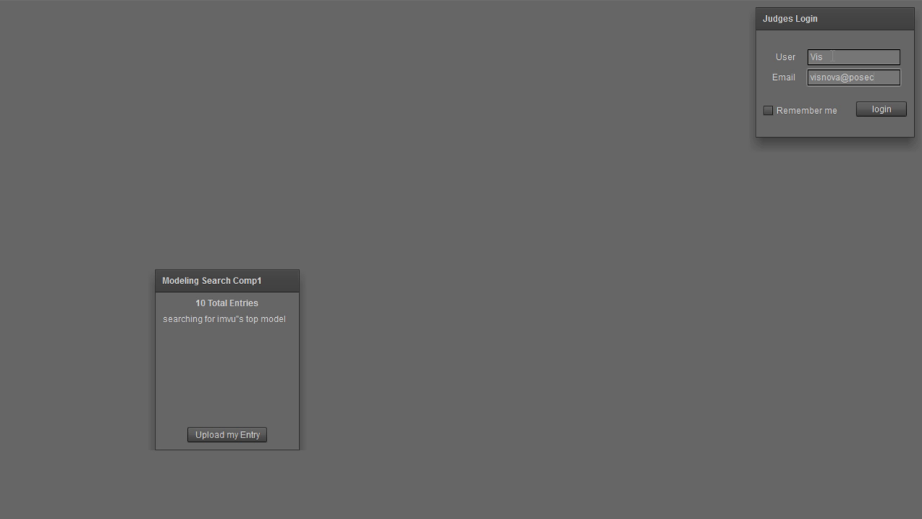
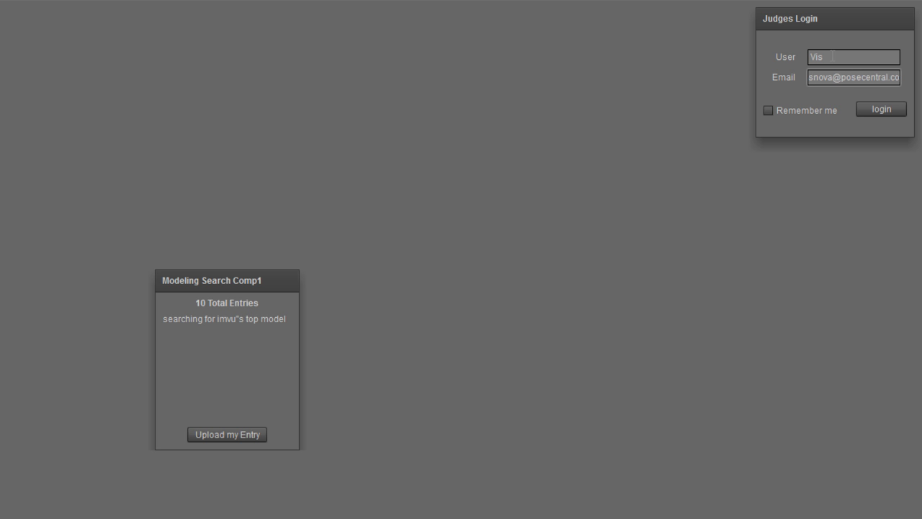